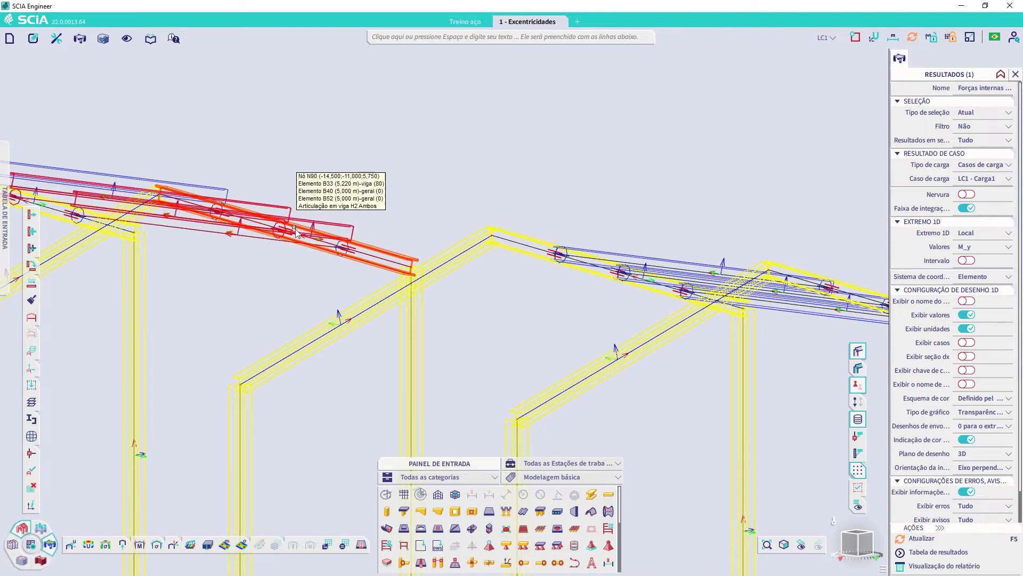
- Set the results coordinate system to Principal and display the M_y internal forces for all visible portal frame members
{"action": "scroll", "coordinate": [296, 227], "scroll_direction": "up", "scroll_amount": 5}
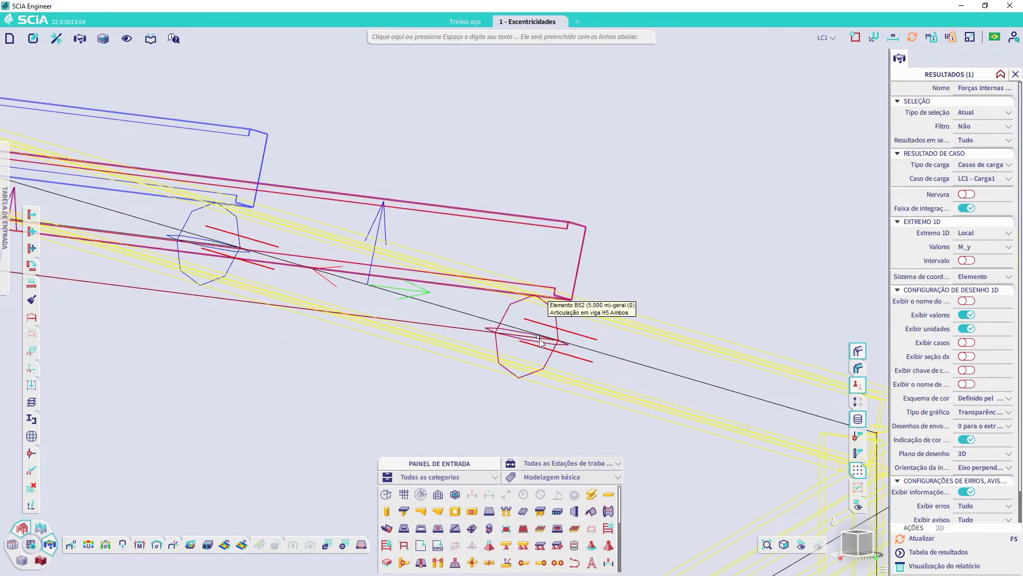
{"action": "scroll", "coordinate": [533, 267], "scroll_direction": "down", "scroll_amount": 10}
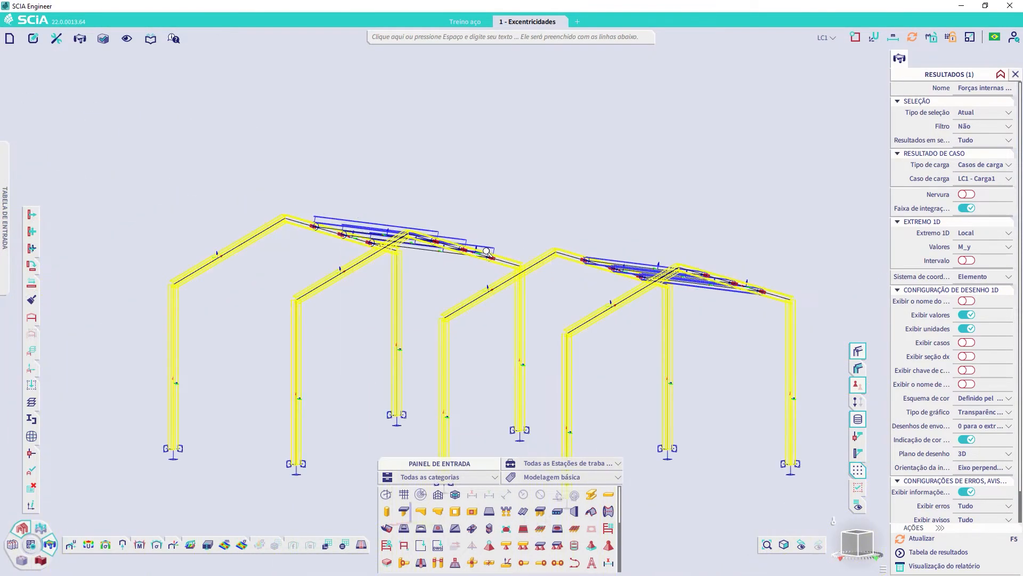
{"action": "right_click_drag", "start_coordinate": [512, 266], "coordinate": [552, 327], "text": "ctrl"}
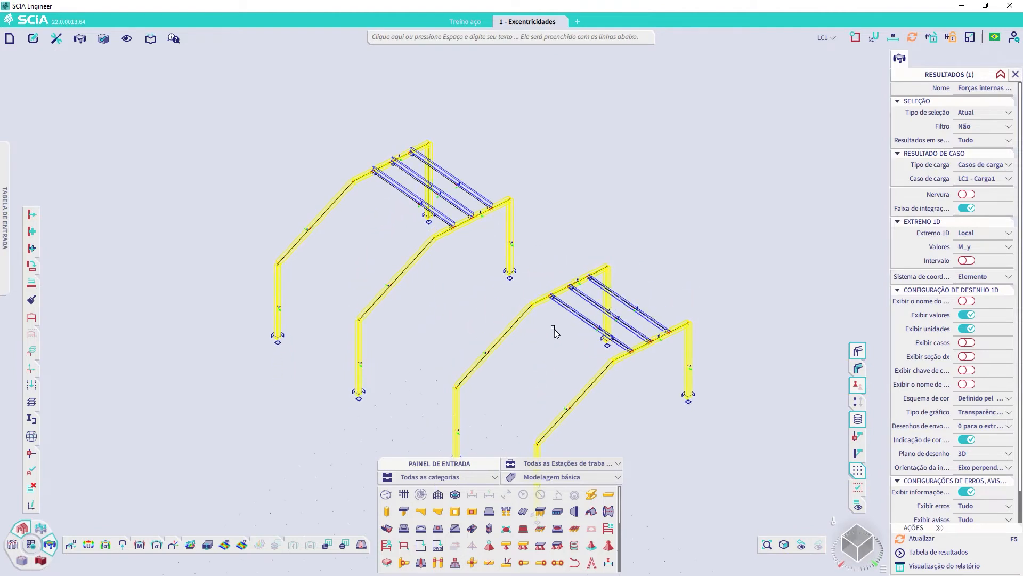
{"action": "middle_click_drag", "start_coordinate": [585, 356], "coordinate": [556, 286]}
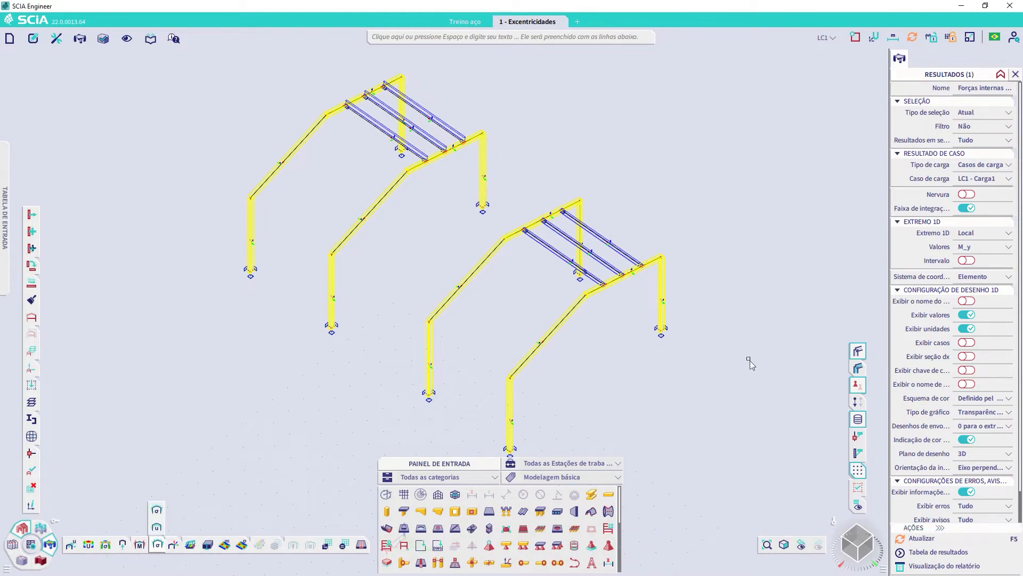
{"action": "left_click", "coordinate": [1001, 274]}
{"action": "left_click", "coordinate": [976, 297]}
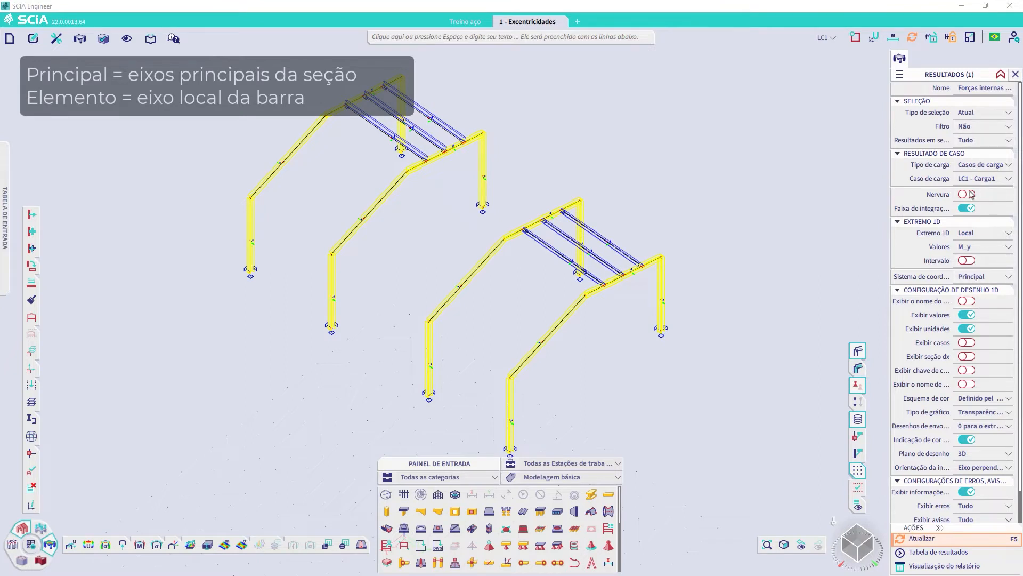
{"action": "left_click", "coordinate": [923, 538]}
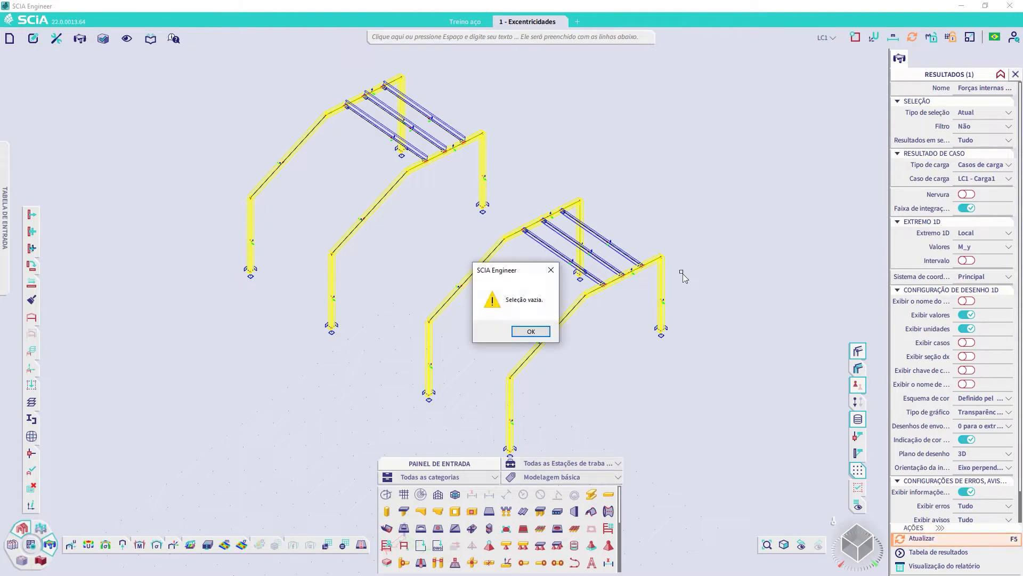
{"action": "left_click", "coordinate": [532, 332]}
{"action": "left_click_drag", "start_coordinate": [714, 321], "coordinate": [222, 75]}
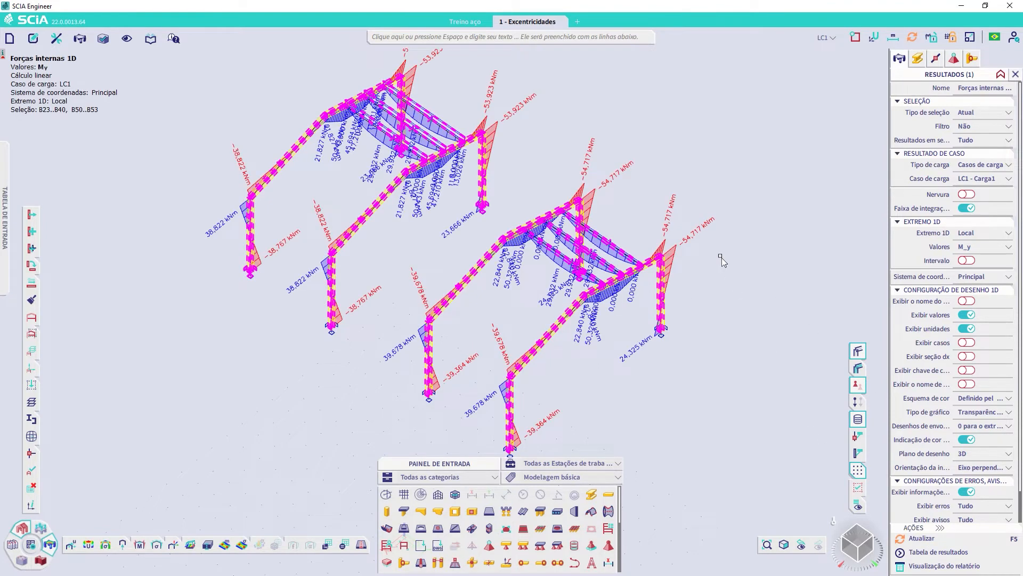
{"action": "key", "text": "Escape"}
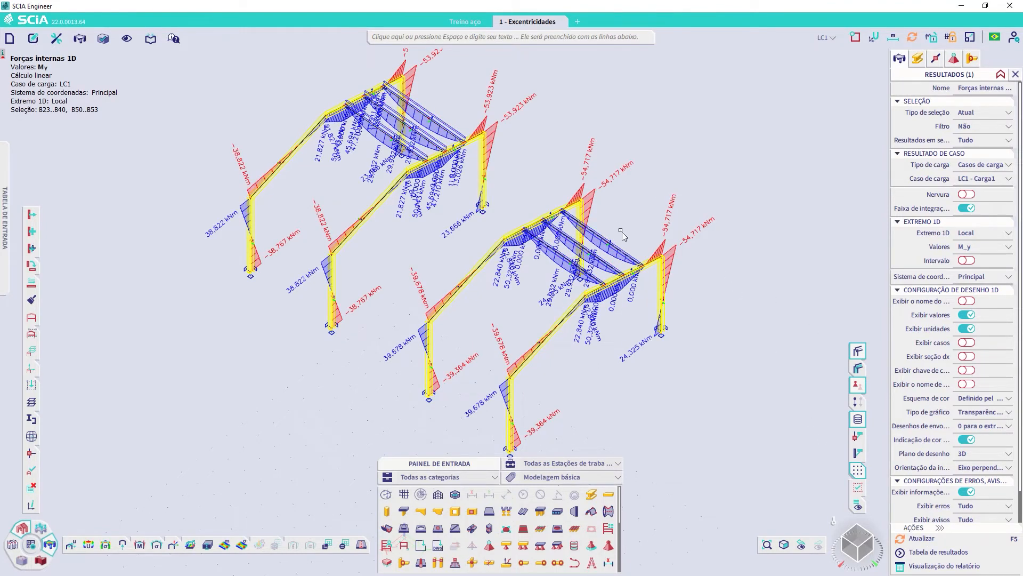
- Compare the M_y diagrams of the purlins between the two portal frame structures
{"action": "scroll", "coordinate": [725, 265], "scroll_direction": "up", "scroll_amount": 5}
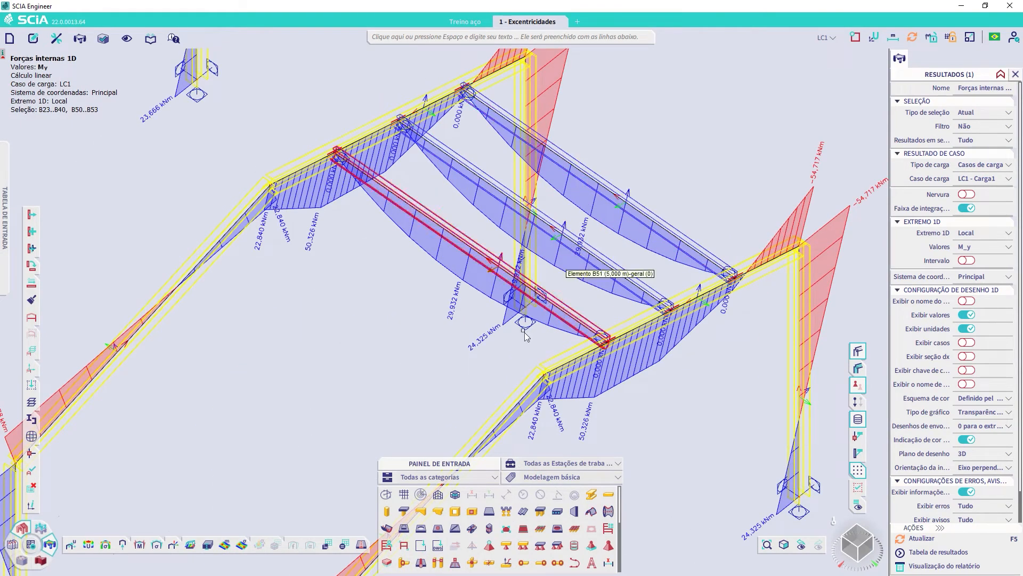
{"action": "right_click_drag", "start_coordinate": [539, 341], "coordinate": [586, 346], "text": "ctrl"}
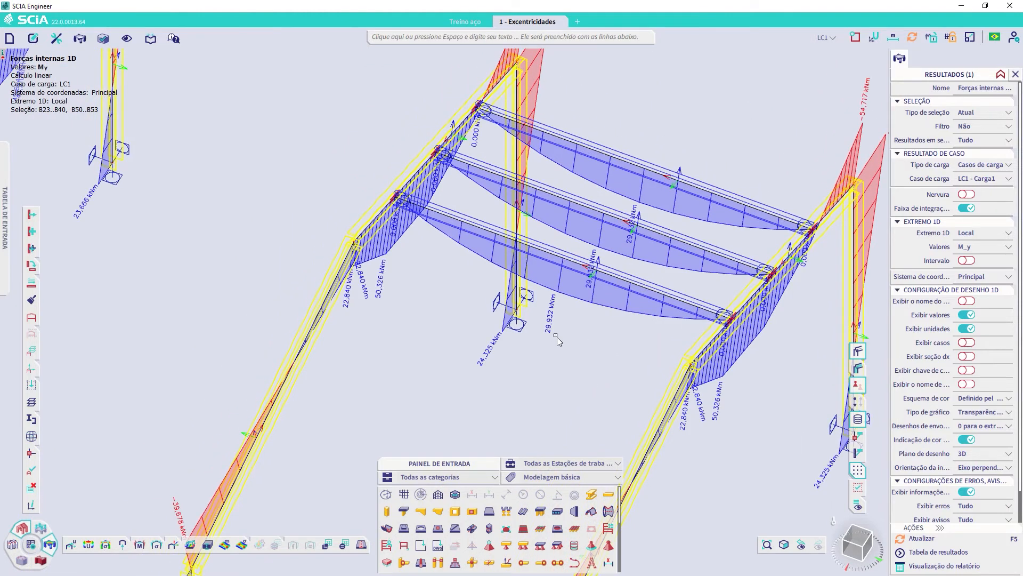
{"action": "scroll", "coordinate": [255, 208], "scroll_direction": "down", "scroll_amount": 4}
{"action": "middle_click_drag", "start_coordinate": [216, 170], "coordinate": [445, 250]}
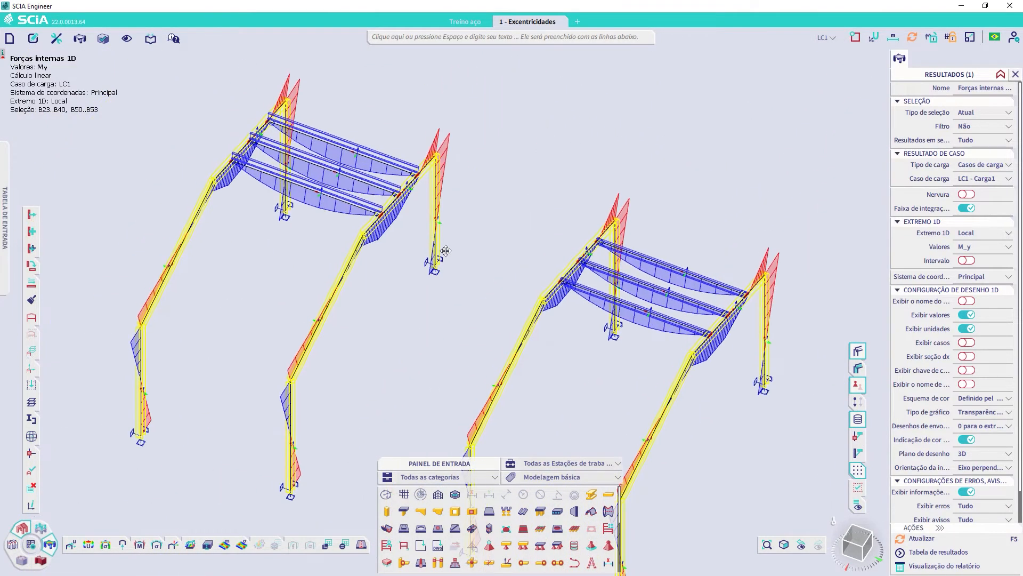
{"action": "scroll", "coordinate": [389, 269], "scroll_direction": "up", "scroll_amount": 4}
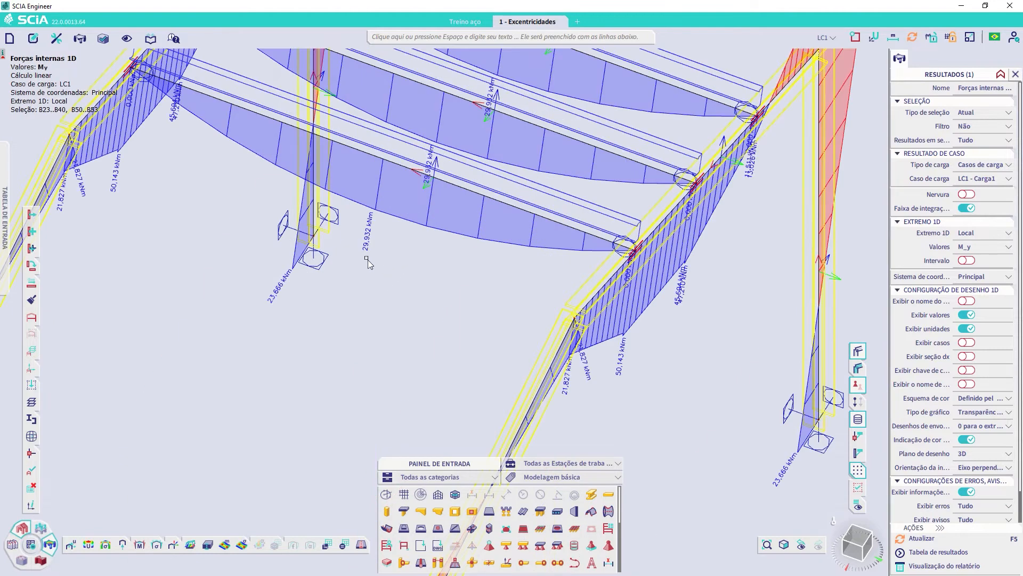
{"action": "scroll", "coordinate": [379, 215], "scroll_direction": "down", "scroll_amount": 3}
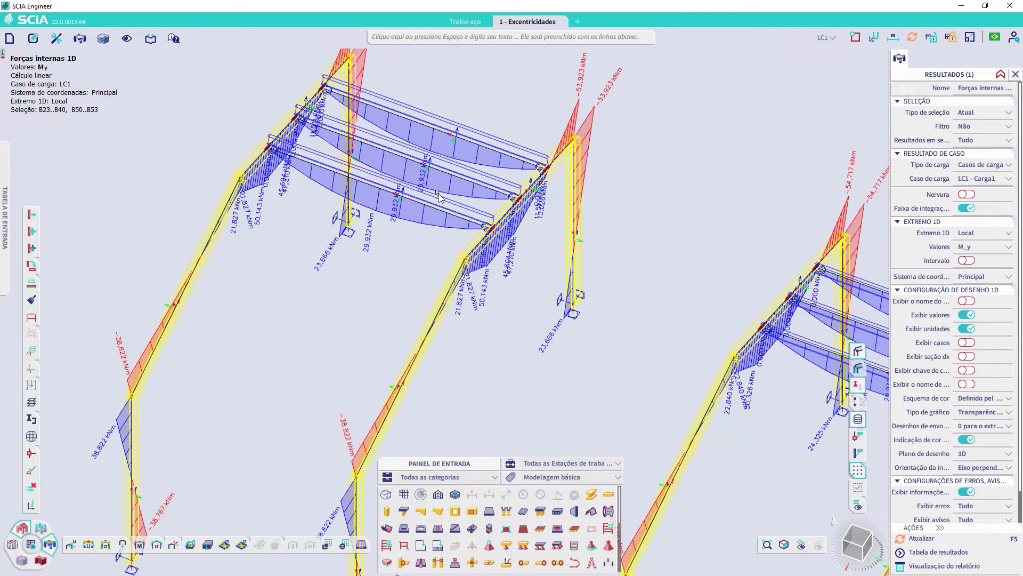
{"action": "scroll", "coordinate": [439, 194], "scroll_direction": "down", "scroll_amount": 4}
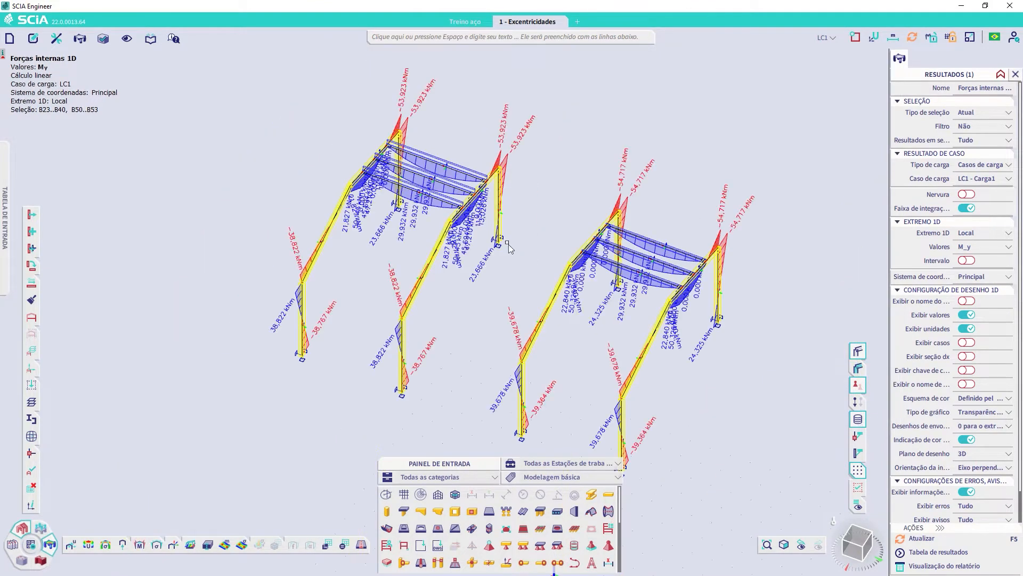
- Examine the M_y diagrams along the rafters and columns of both frame structures, especially where the purlins connect
{"action": "right_click_drag", "start_coordinate": [509, 242], "coordinate": [489, 235], "text": "ctrl"}
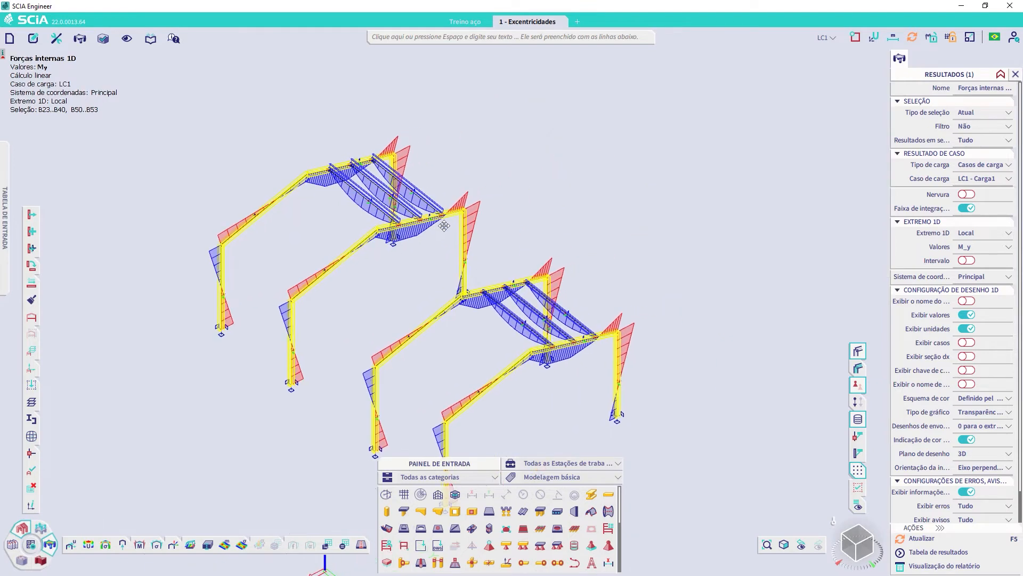
{"action": "scroll", "coordinate": [467, 230], "scroll_direction": "up", "scroll_amount": 4}
{"action": "middle_click_drag", "start_coordinate": [470, 208], "coordinate": [522, 306]}
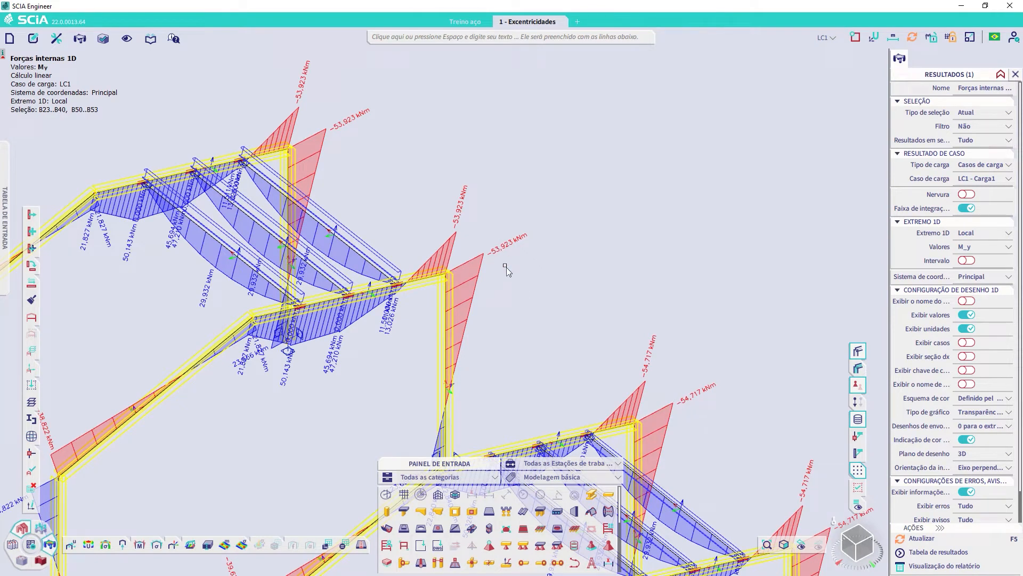
{"action": "scroll", "coordinate": [506, 272], "scroll_direction": "down", "scroll_amount": 5}
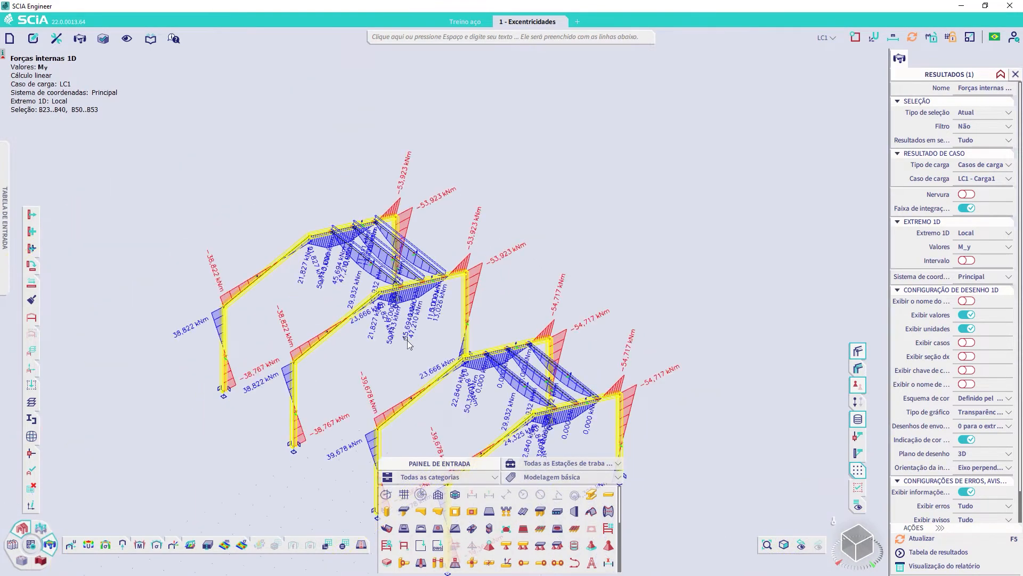
{"action": "scroll", "coordinate": [409, 270], "scroll_direction": "up", "scroll_amount": 2}
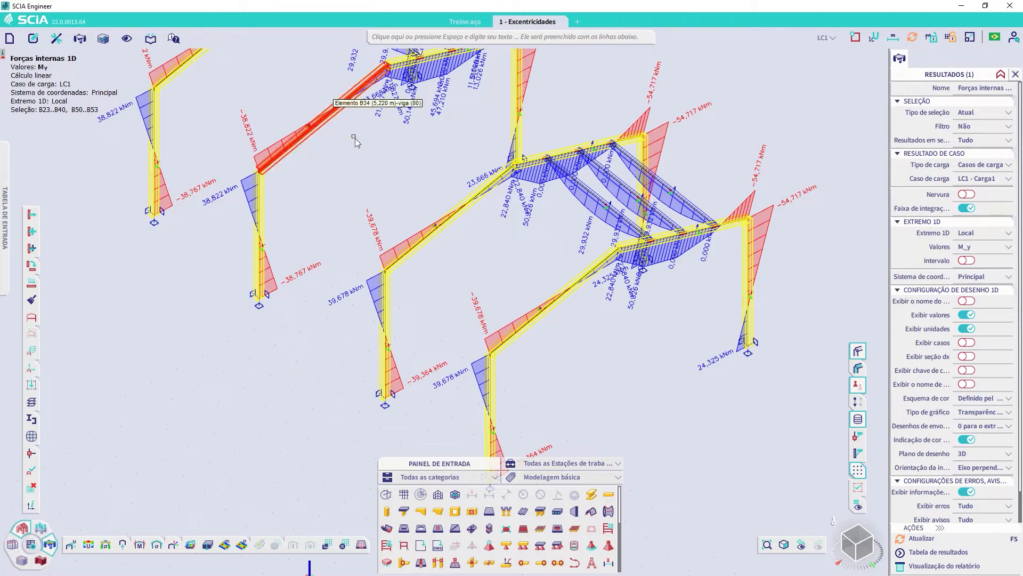
{"action": "right_click_drag", "start_coordinate": [620, 267], "coordinate": [617, 313], "text": "ctrl"}
{"action": "scroll", "coordinate": [597, 325], "scroll_direction": "down", "scroll_amount": 2}
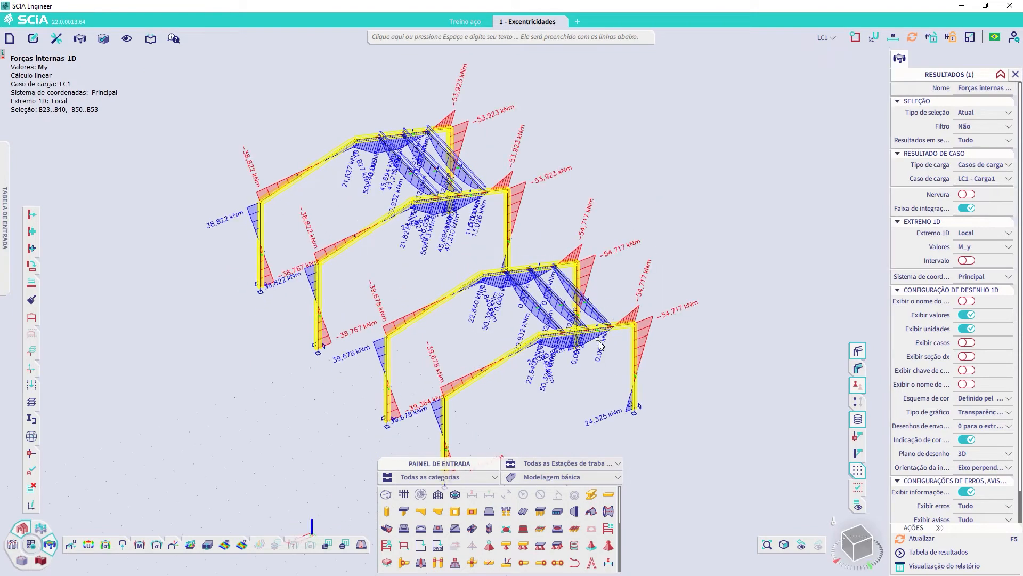
{"action": "scroll", "coordinate": [592, 283], "scroll_direction": "up", "scroll_amount": 3}
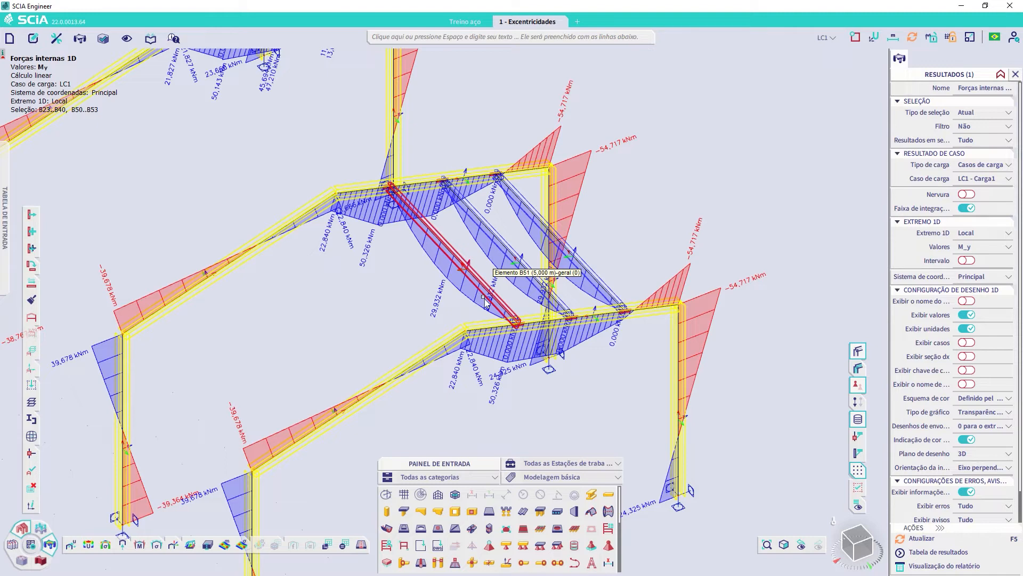
{"action": "middle_click_drag", "start_coordinate": [486, 303], "coordinate": [426, 308]}
{"action": "scroll", "coordinate": [461, 285], "scroll_direction": "down", "scroll_amount": 8}
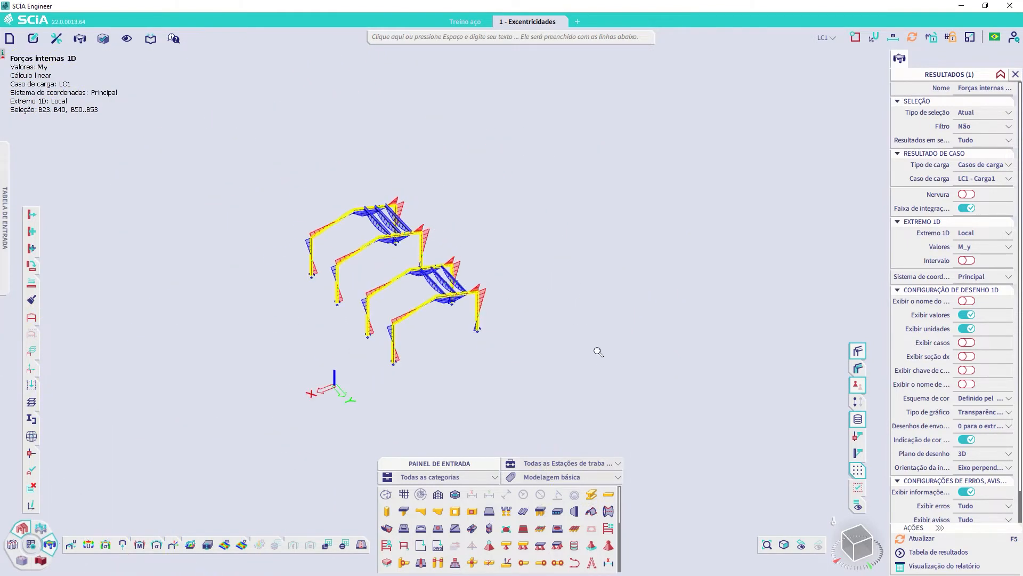
{"action": "middle_click_drag", "start_coordinate": [596, 350], "coordinate": [396, 272]}
{"action": "scroll", "coordinate": [235, 206], "scroll_direction": "up", "scroll_amount": 5}
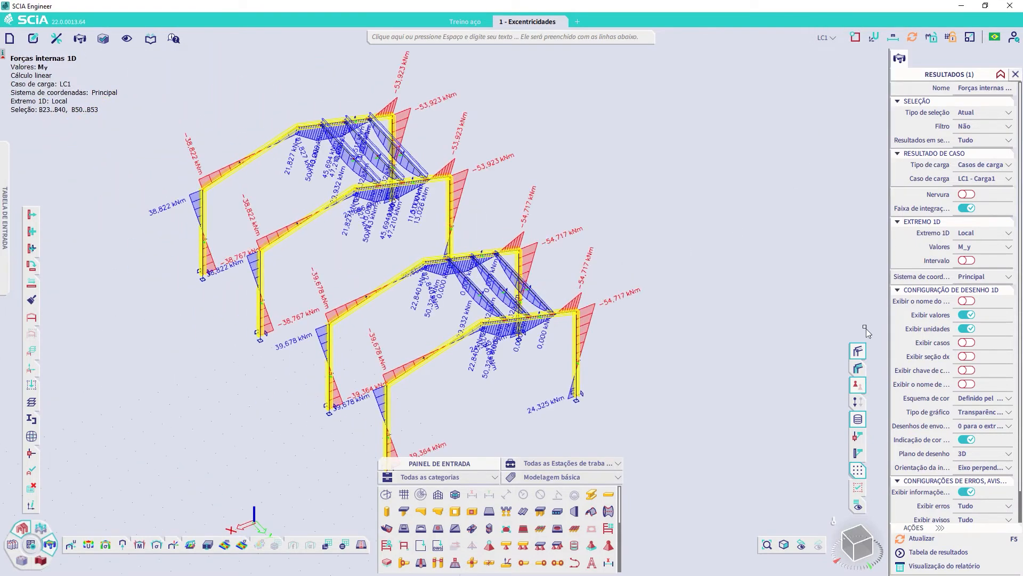
- Show the LC1 loads on the frame structures and inspect them from several angles
{"action": "left_click", "coordinate": [858, 401]}
{"action": "right_click_drag", "start_coordinate": [628, 306], "coordinate": [630, 292], "text": "ctrl"}
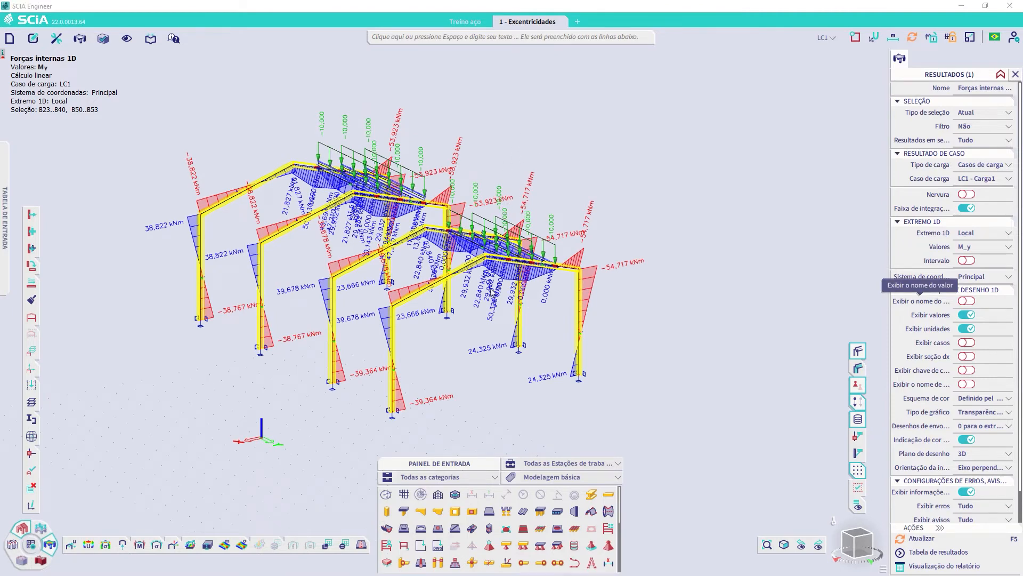
{"action": "scroll", "coordinate": [467, 326], "scroll_direction": "down", "scroll_amount": 4}
{"action": "right_click_drag", "start_coordinate": [468, 331], "coordinate": [517, 366], "text": "ctrl"}
{"action": "scroll", "coordinate": [587, 347], "scroll_direction": "up", "scroll_amount": 2}
{"action": "middle_click_drag", "start_coordinate": [535, 354], "coordinate": [420, 347]}
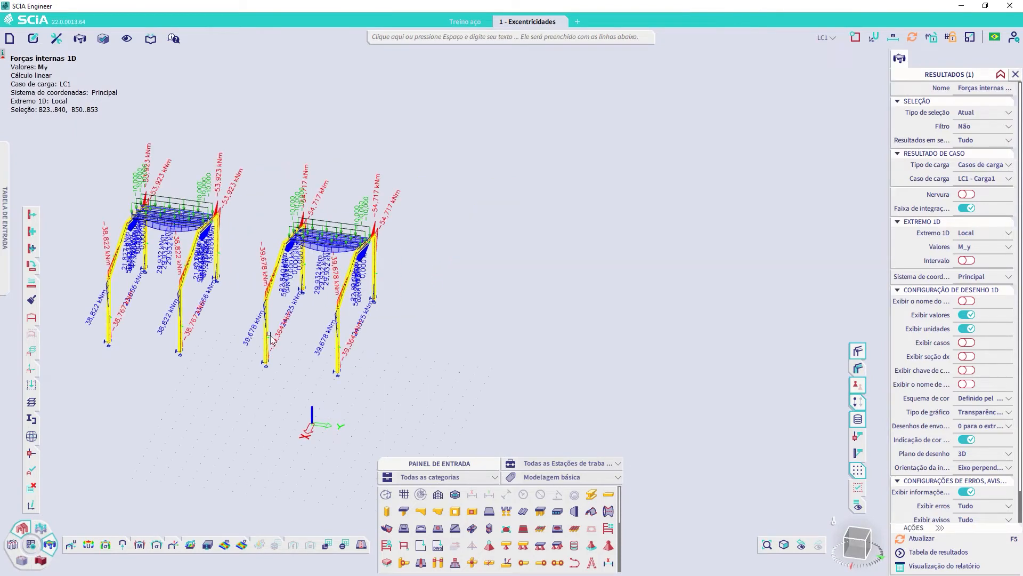
- Bring the hidden parts of the model back into view and focus on the two adjacent beam grids
{"action": "scroll", "coordinate": [252, 327], "scroll_direction": "down", "scroll_amount": 2}
{"action": "left_click", "coordinate": [33, 317]}
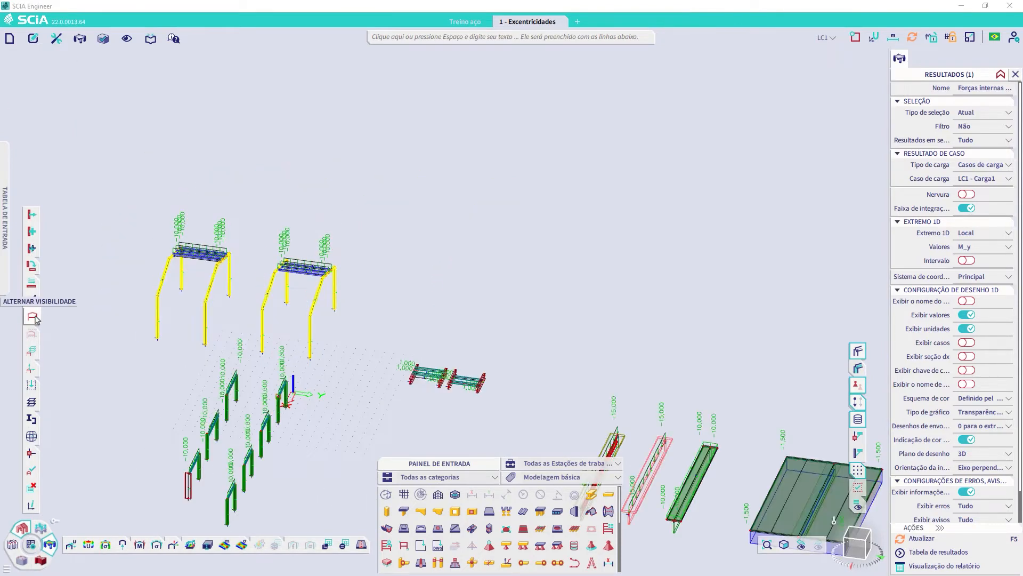
{"action": "scroll", "coordinate": [450, 382], "scroll_direction": "up", "scroll_amount": 2}
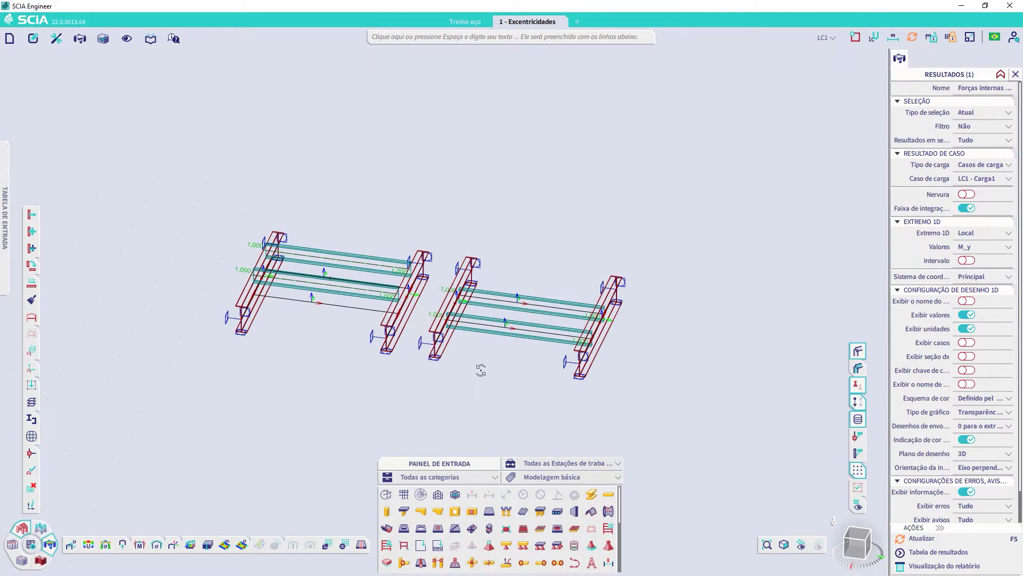
{"action": "mouse_move", "coordinate": [480, 370]}
{"action": "right_mouse_down", "text": "ctrl"}
{"action": "mouse_move", "coordinate": [496, 366]}
{"action": "mouse_move", "coordinate": [489, 372]}
{"action": "right_mouse_up", "text": "ctrl"}
{"action": "middle_click_drag", "start_coordinate": [468, 393], "coordinate": [641, 289]}
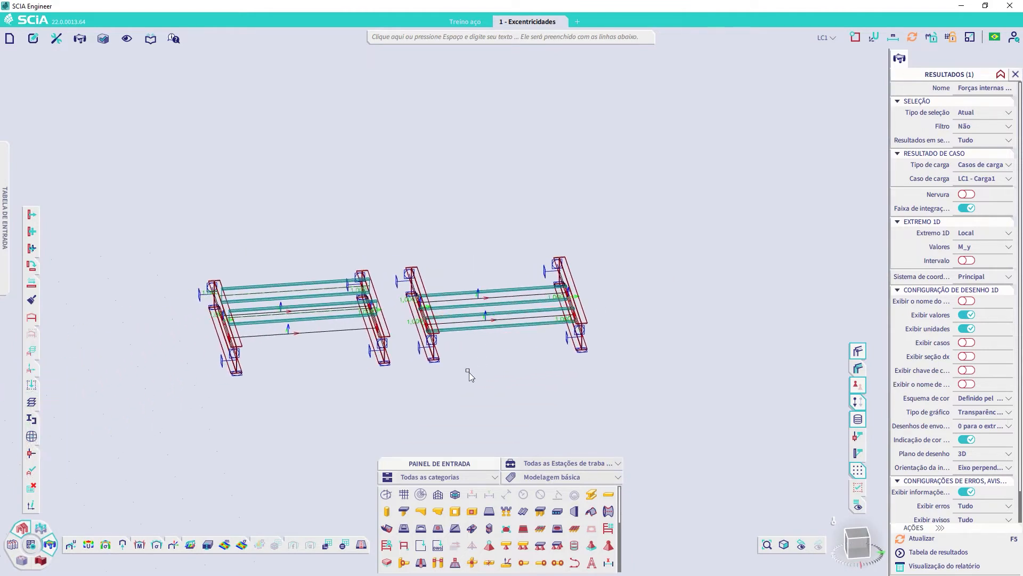
{"action": "scroll", "coordinate": [484, 343], "scroll_direction": "up", "scroll_amount": 3}
{"action": "scroll", "coordinate": [485, 343], "scroll_direction": "down", "scroll_amount": 1}
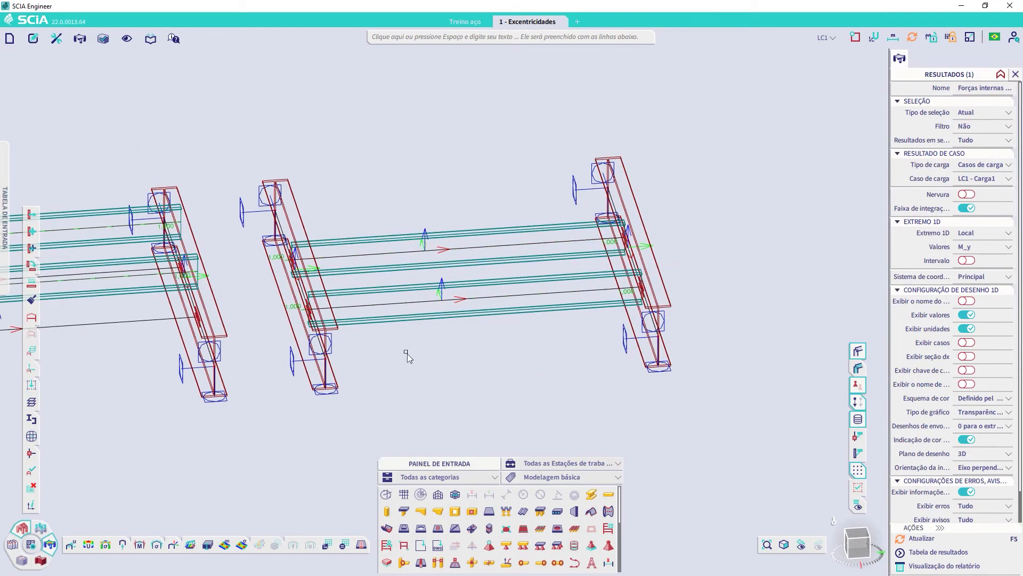
{"action": "middle_click_drag", "start_coordinate": [409, 357], "coordinate": [543, 344]}
{"action": "right_click_drag", "start_coordinate": [568, 375], "coordinate": [587, 366], "text": "ctrl"}
{"action": "scroll", "coordinate": [491, 394], "scroll_direction": "down", "scroll_amount": 2}
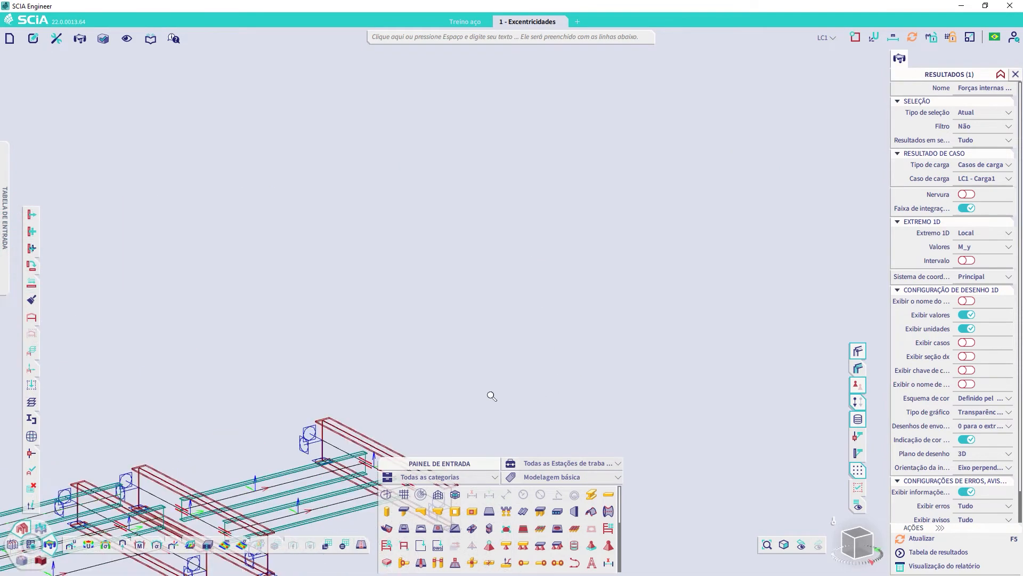
{"action": "middle_click_drag", "start_coordinate": [435, 404], "coordinate": [578, 207]}
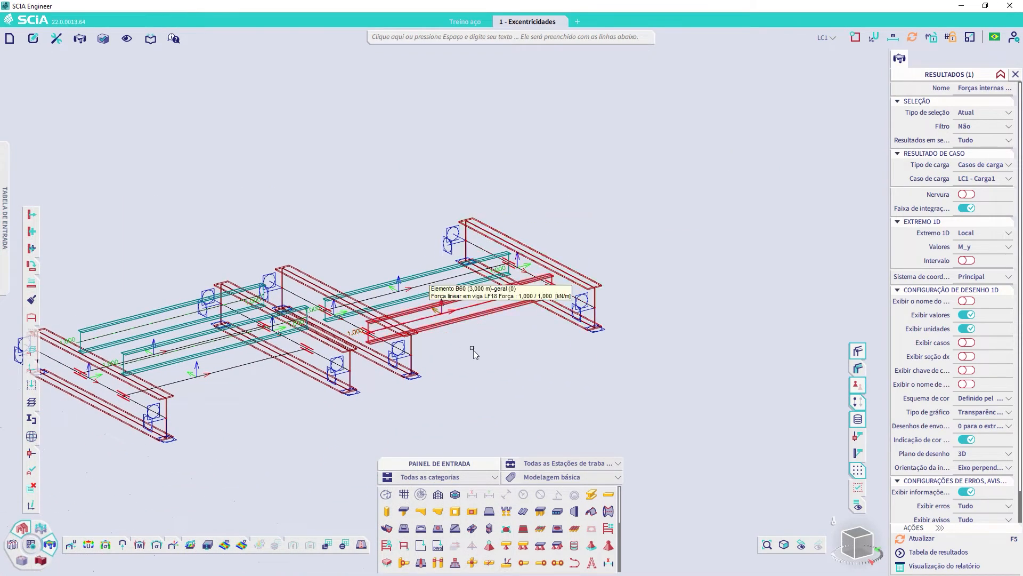
{"action": "middle_click_drag", "start_coordinate": [167, 364], "coordinate": [381, 379]}
- Select all members of the two beam grids and display their M_y internal forces for LC1
{"action": "left_click_drag", "start_coordinate": [752, 427], "coordinate": [87, 130]}
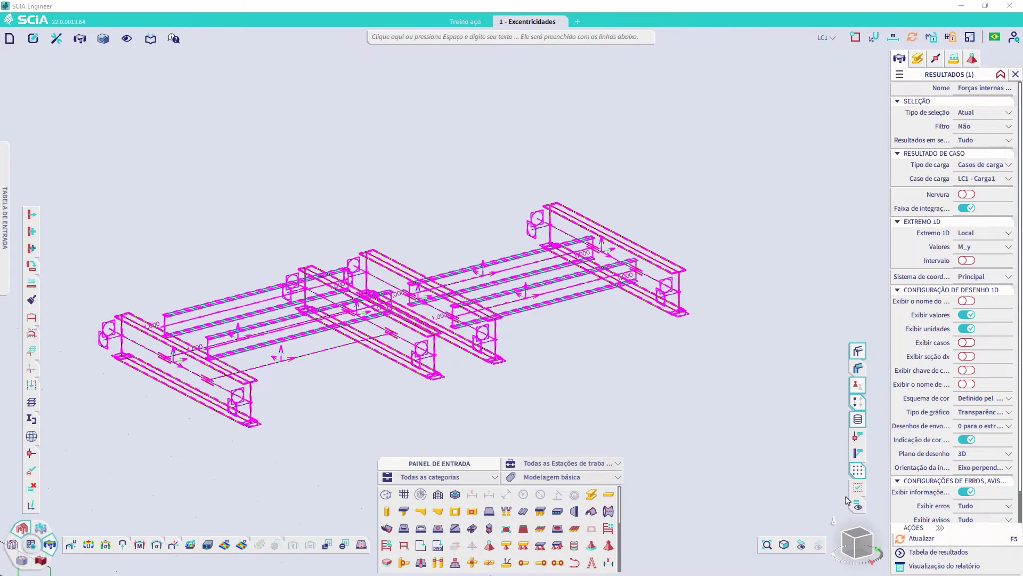
{"action": "right_click_drag", "start_coordinate": [565, 300], "coordinate": [650, 311], "text": "ctrl"}
- Hide everything except the two selected beam grids and turn off the display of the loads
{"action": "mouse_move", "coordinate": [862, 403]}
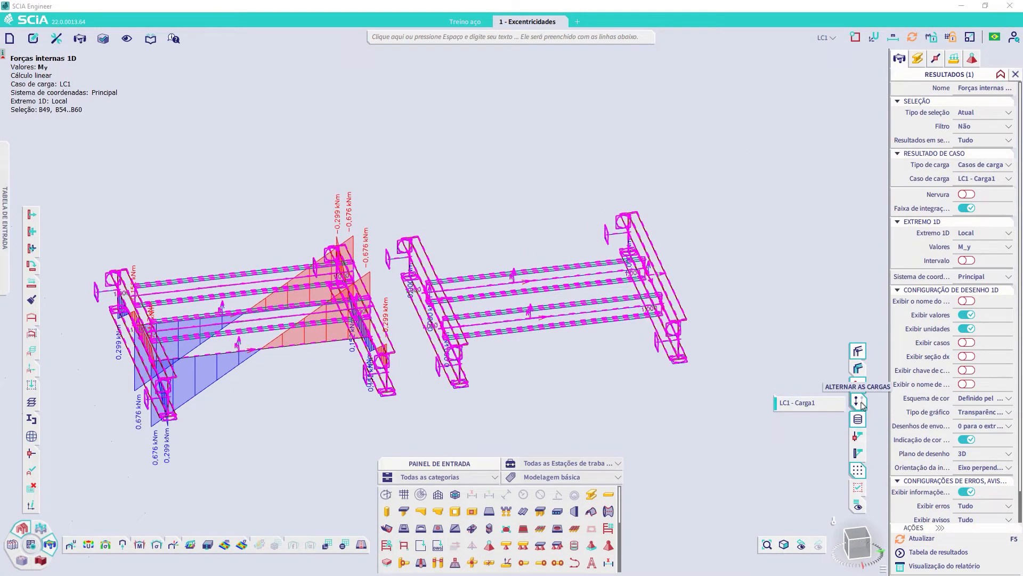
{"action": "left_click", "coordinate": [32, 334]}
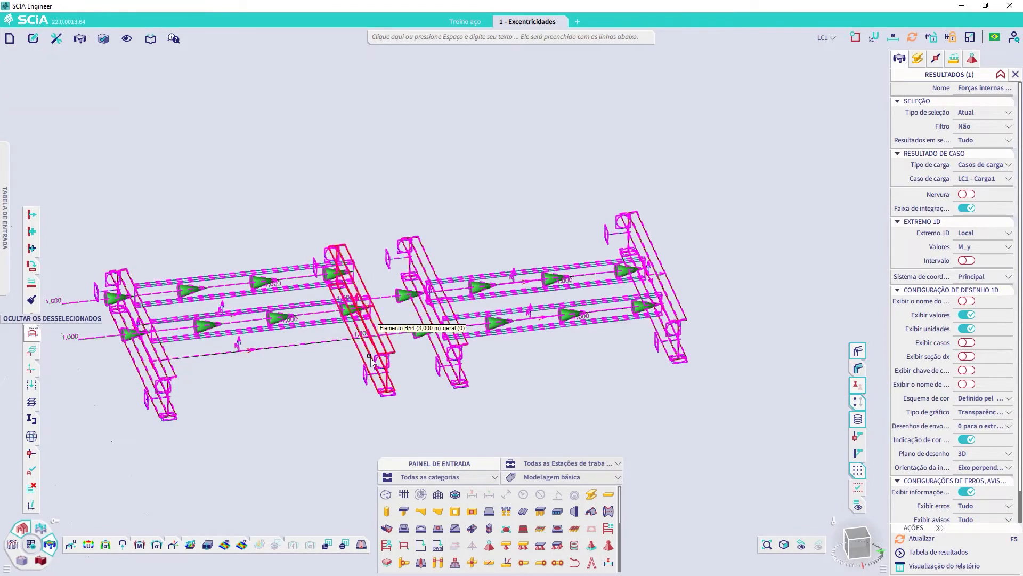
{"action": "middle_click_drag", "start_coordinate": [371, 359], "coordinate": [419, 357]}
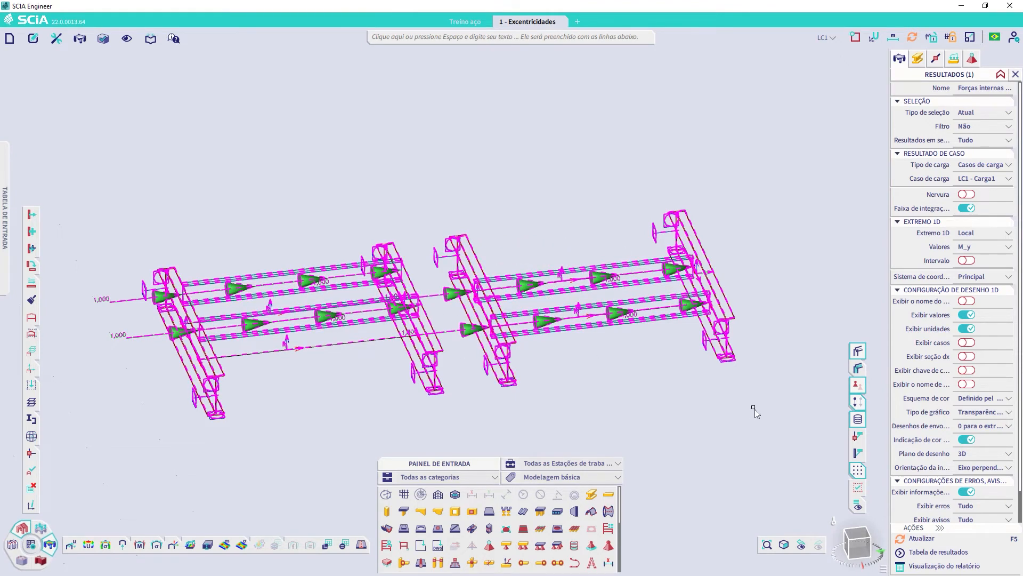
{"action": "left_click", "coordinate": [857, 401]}
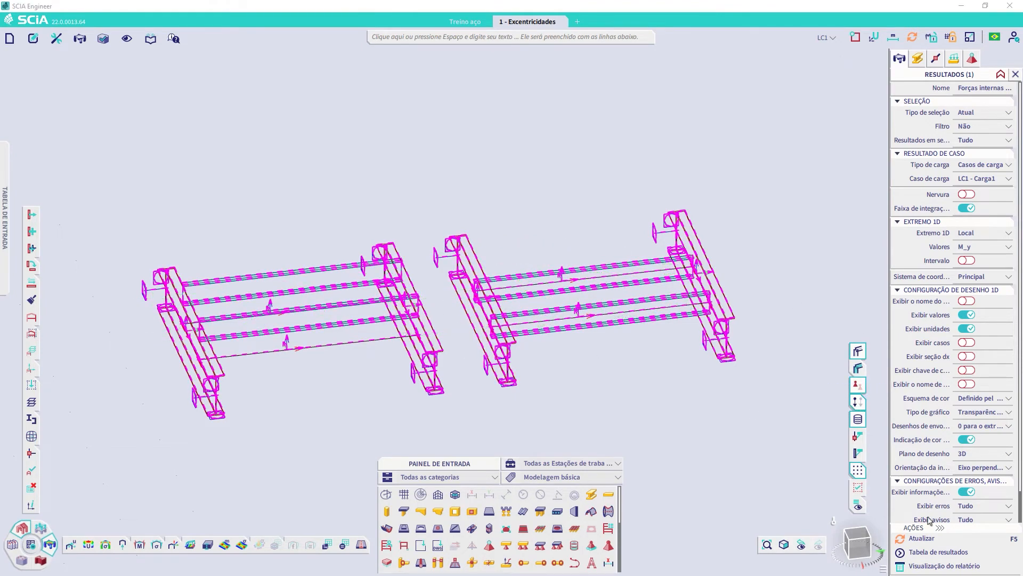
- Refresh the M_y results of the two selected beam grids and show them in a front view
{"action": "left_click", "coordinate": [927, 540]}
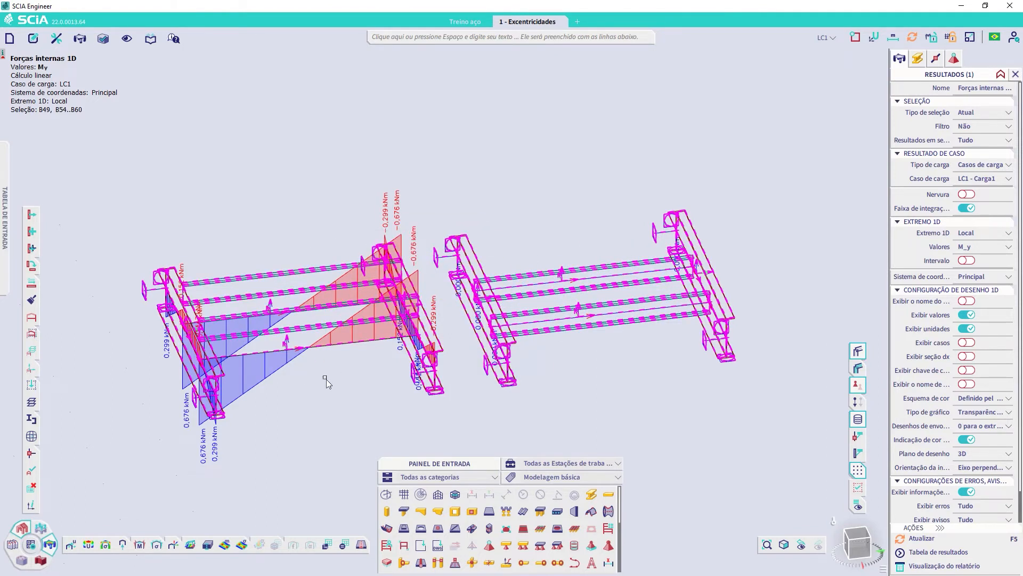
{"action": "right_click_drag", "start_coordinate": [545, 365], "coordinate": [537, 345], "text": "ctrl"}
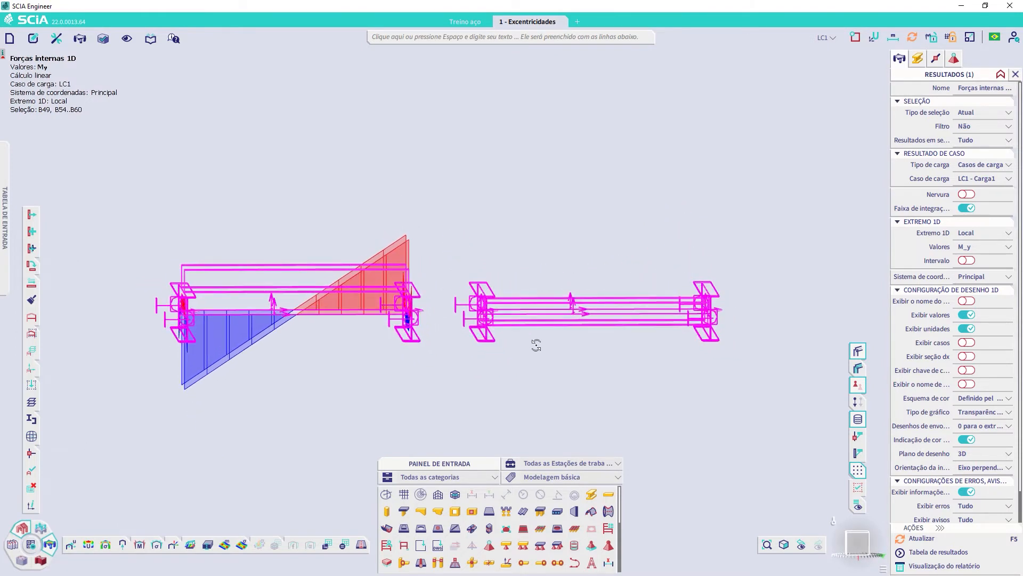
{"action": "left_click", "coordinate": [862, 541]}
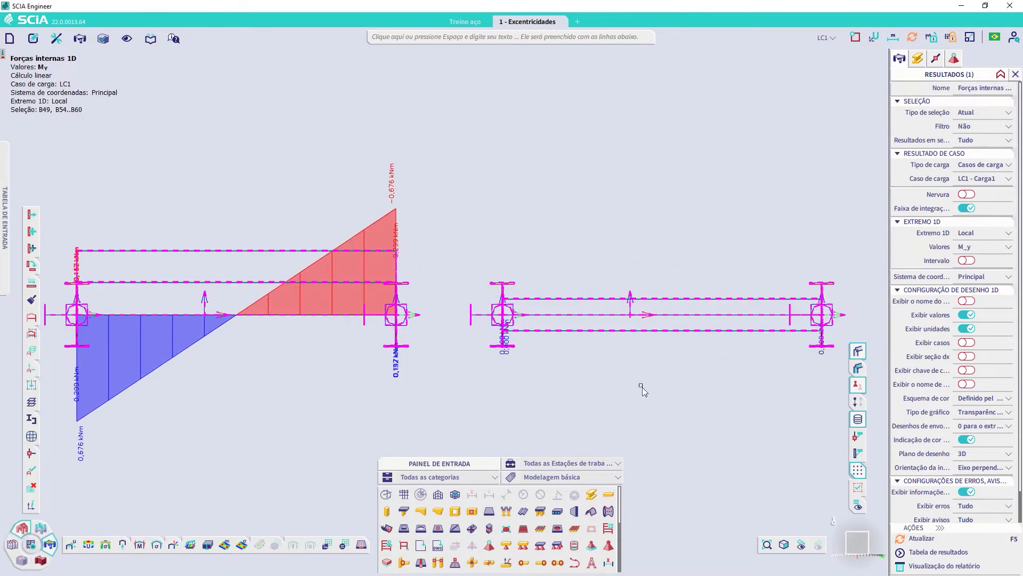
- Sketch temporary red axis lines and arrows over the two beam grids to contrast the aligned and offset axes, then discard the markup
{"action": "key", "text": "Print"}
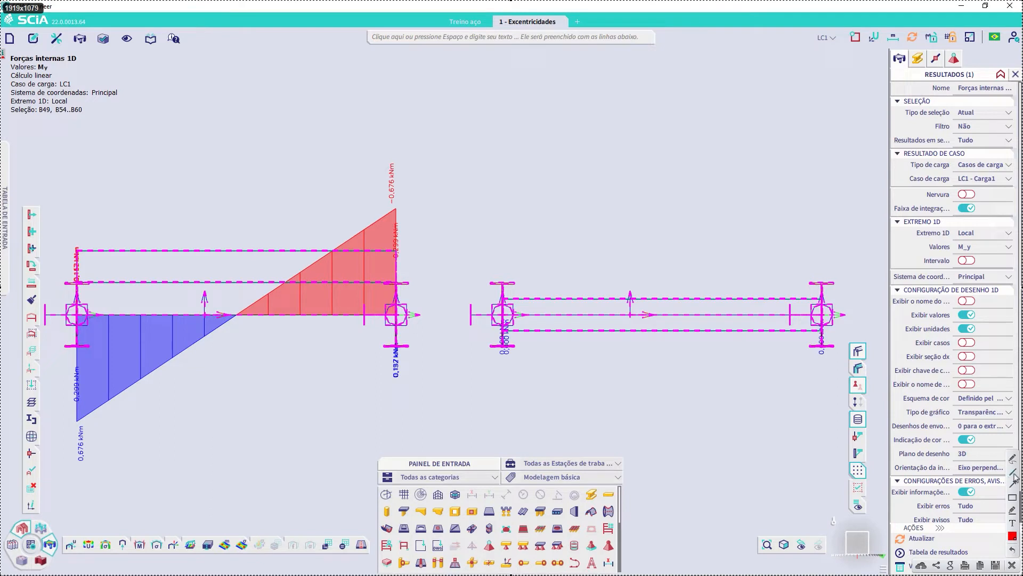
{"action": "left_click_drag", "start_coordinate": [689, 315], "coordinate": [863, 314]}
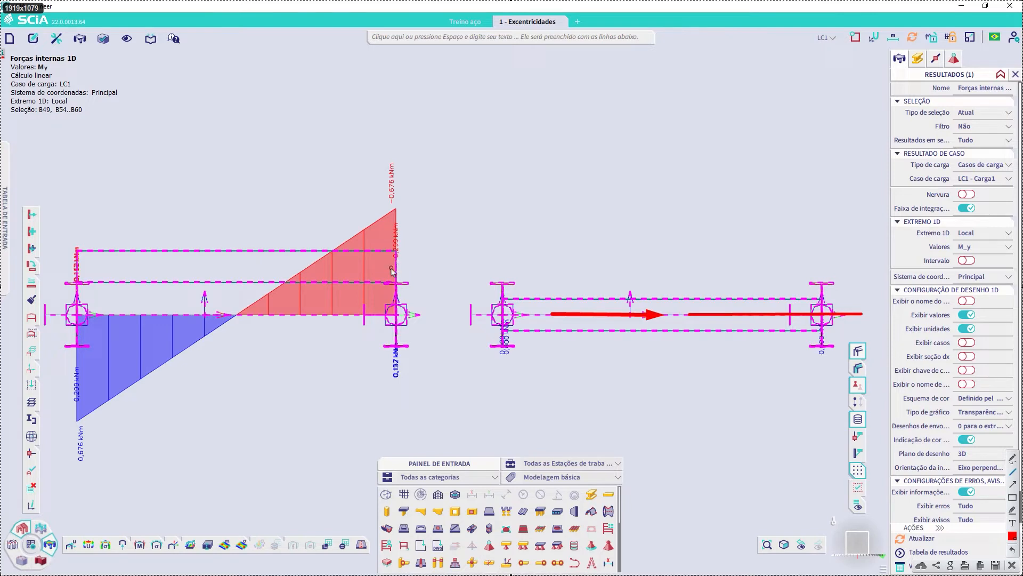
{"action": "left_click_drag", "start_coordinate": [393, 269], "coordinate": [238, 267]}
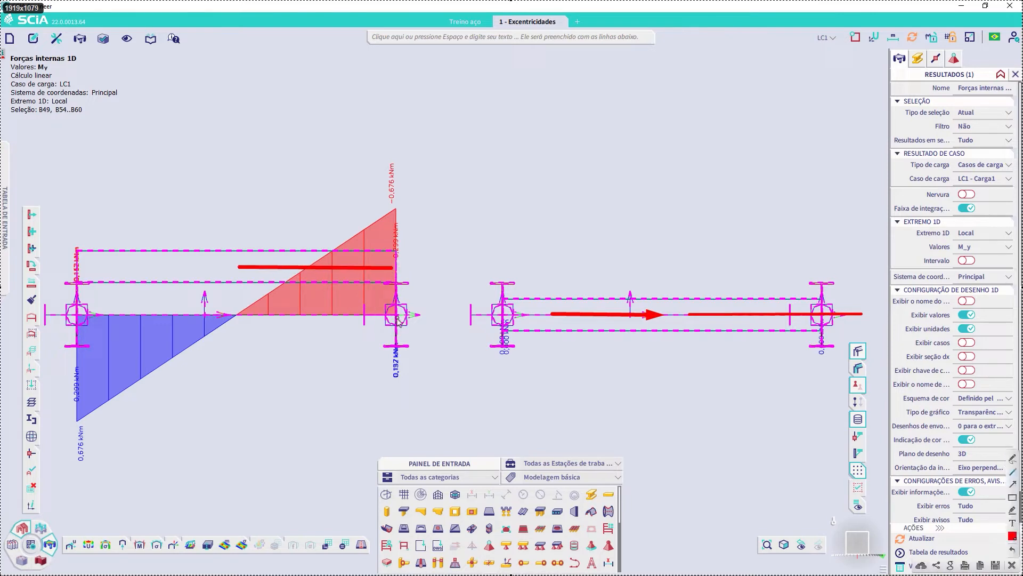
{"action": "left_click_drag", "start_coordinate": [397, 316], "coordinate": [257, 316]}
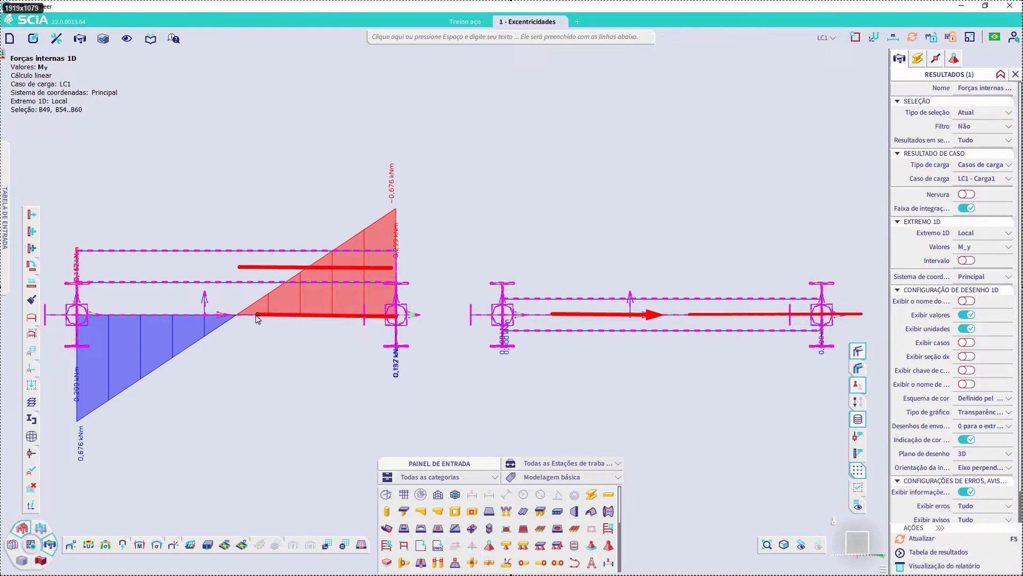
{"action": "left_click_drag", "start_coordinate": [290, 214], "coordinate": [288, 339]}
{"action": "left_click_drag", "start_coordinate": [277, 251], "coordinate": [305, 329]}
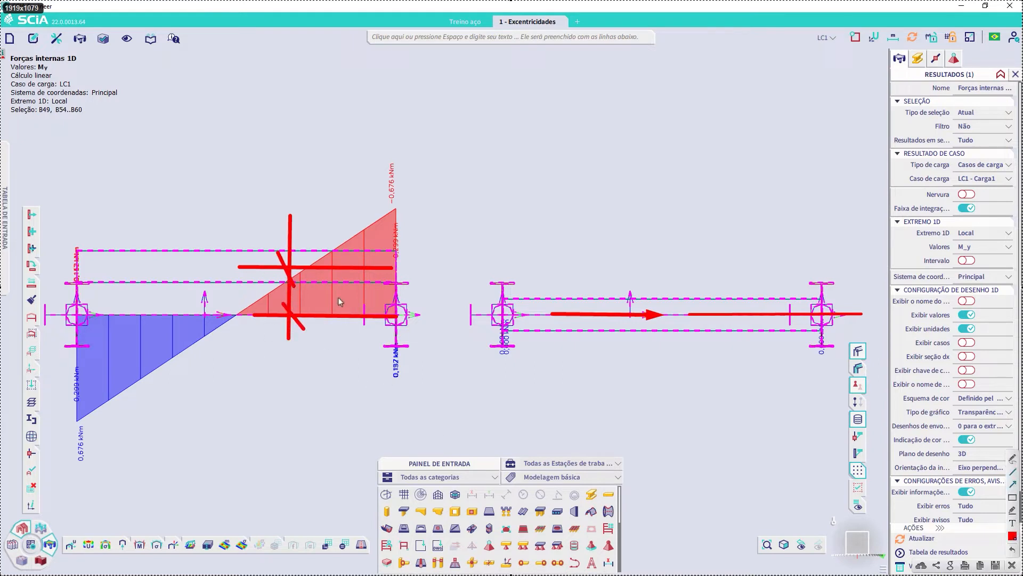
{"action": "left_click_drag", "start_coordinate": [127, 268], "coordinate": [224, 264]}
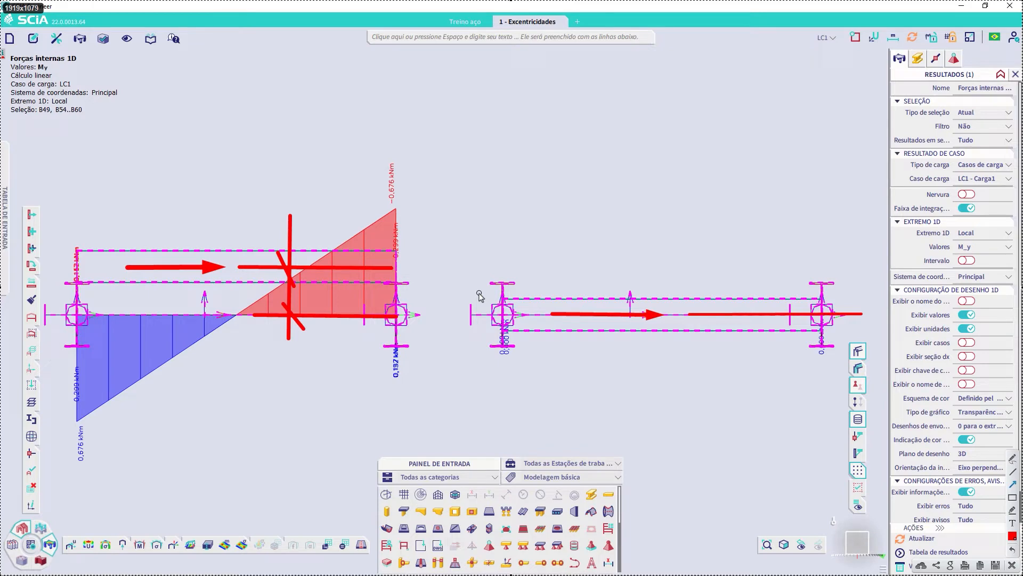
{"action": "key", "text": "Escape"}
- Return to a 3D view and bring all hidden structures back beside the two beam grids
{"action": "scroll", "coordinate": [396, 309], "scroll_direction": "down", "scroll_amount": 3}
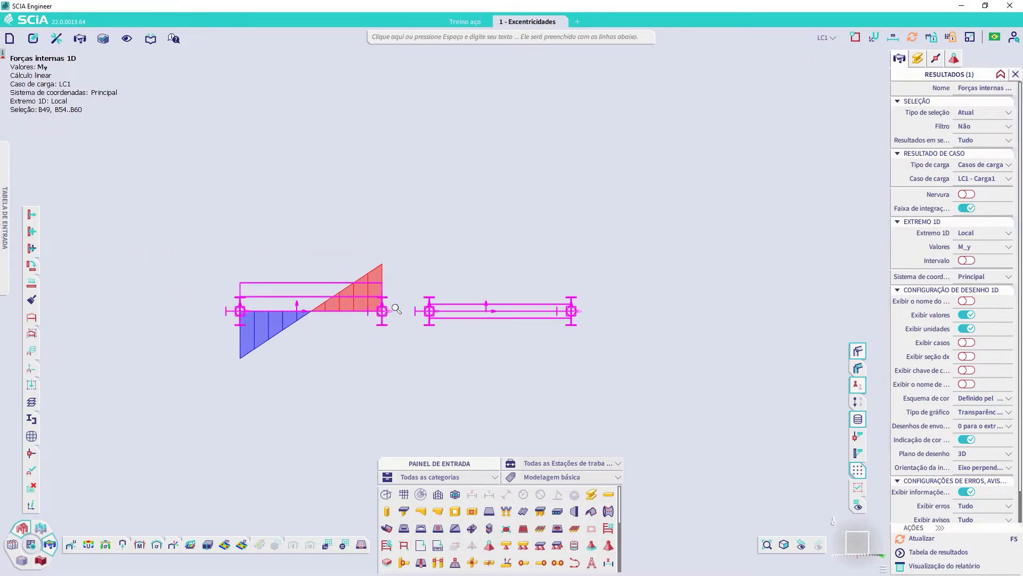
{"action": "right_click_drag", "start_coordinate": [396, 309], "coordinate": [392, 288], "text": "ctrl"}
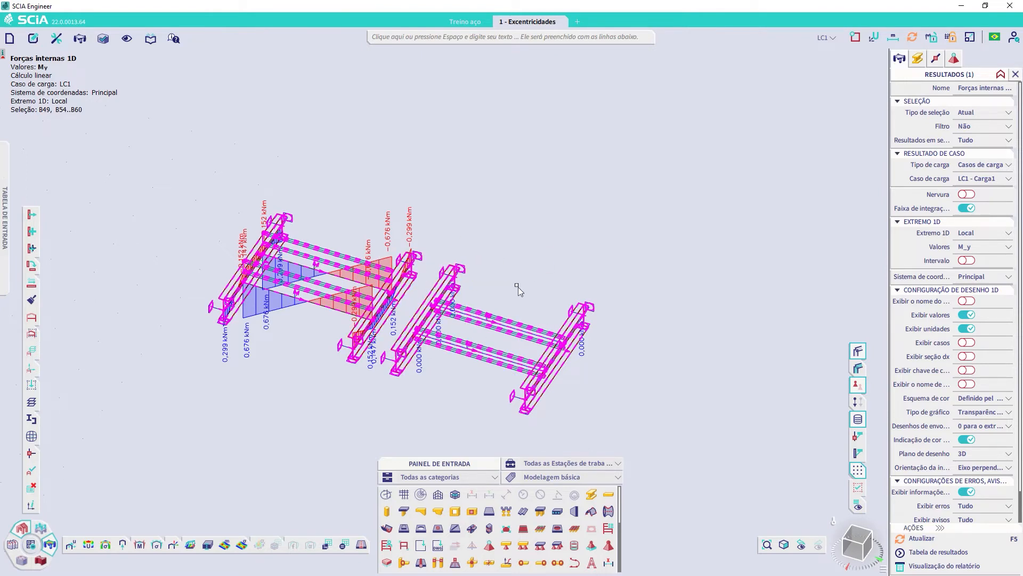
{"action": "scroll", "coordinate": [472, 267], "scroll_direction": "down", "scroll_amount": 7}
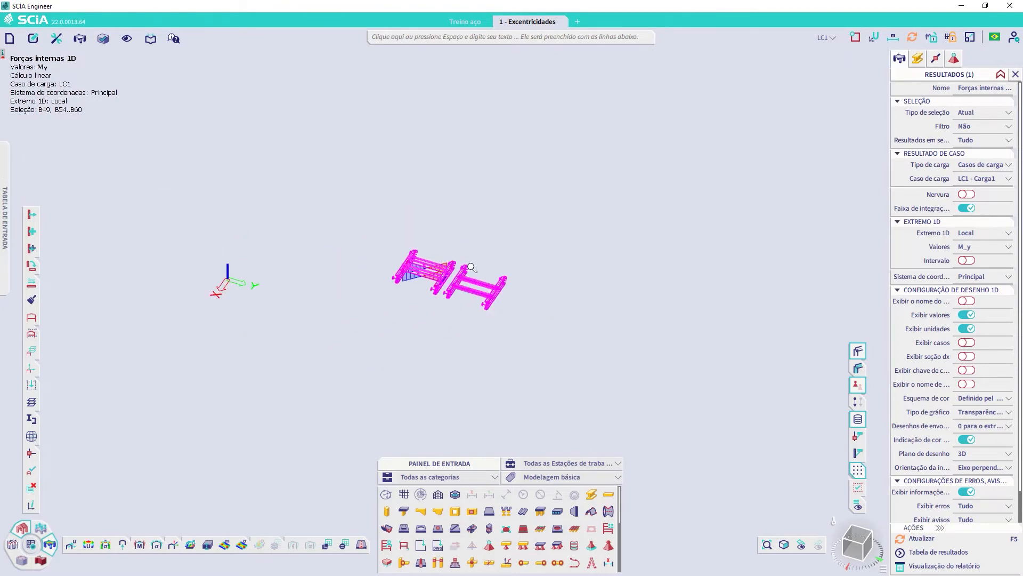
{"action": "right_click_drag", "start_coordinate": [482, 267], "coordinate": [514, 260], "text": "ctrl"}
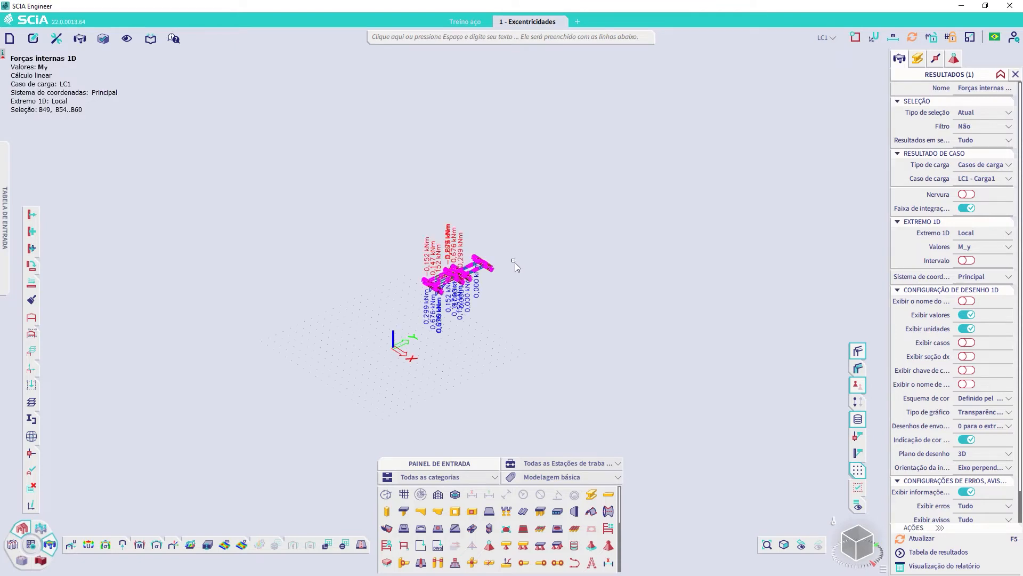
{"action": "right_click_drag", "start_coordinate": [496, 318], "coordinate": [476, 342], "text": "shift"}
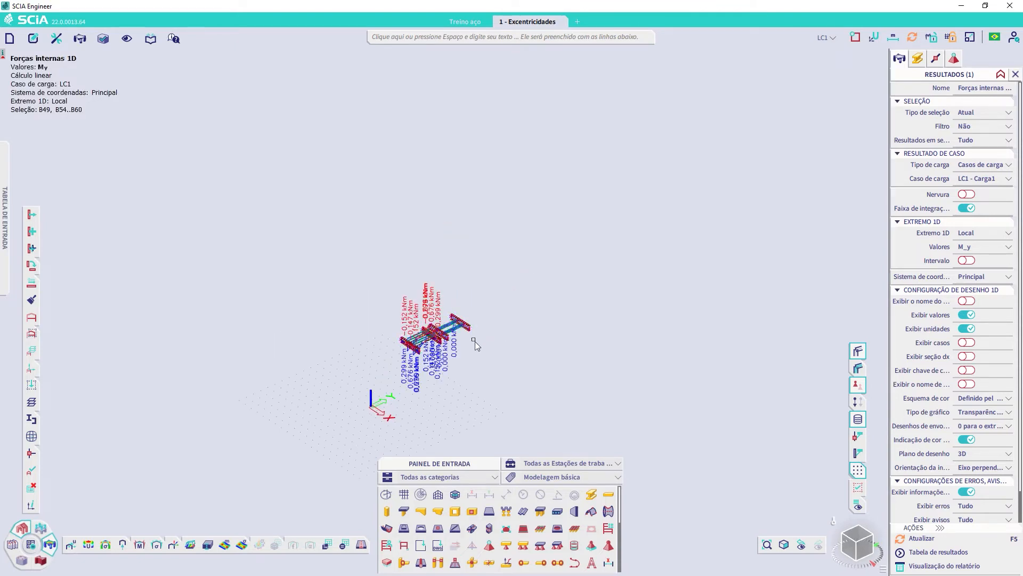
{"action": "left_click", "coordinate": [32, 316]}
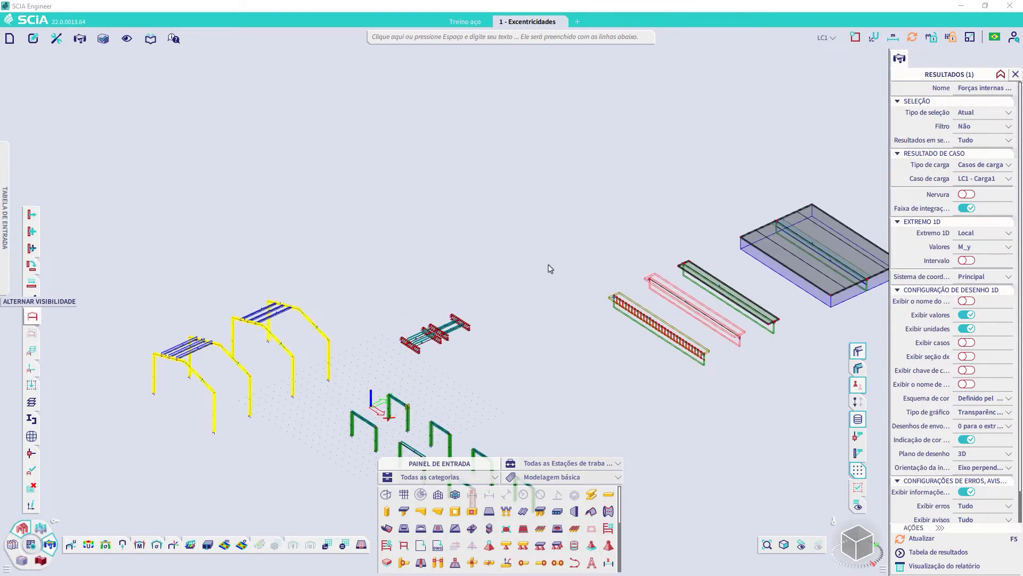
- Show the T-beam modelled as a plate with a slab rib as a shaded solid, focused on its supported end
{"action": "right_click_drag", "start_coordinate": [589, 292], "coordinate": [253, 294], "text": "shift"}
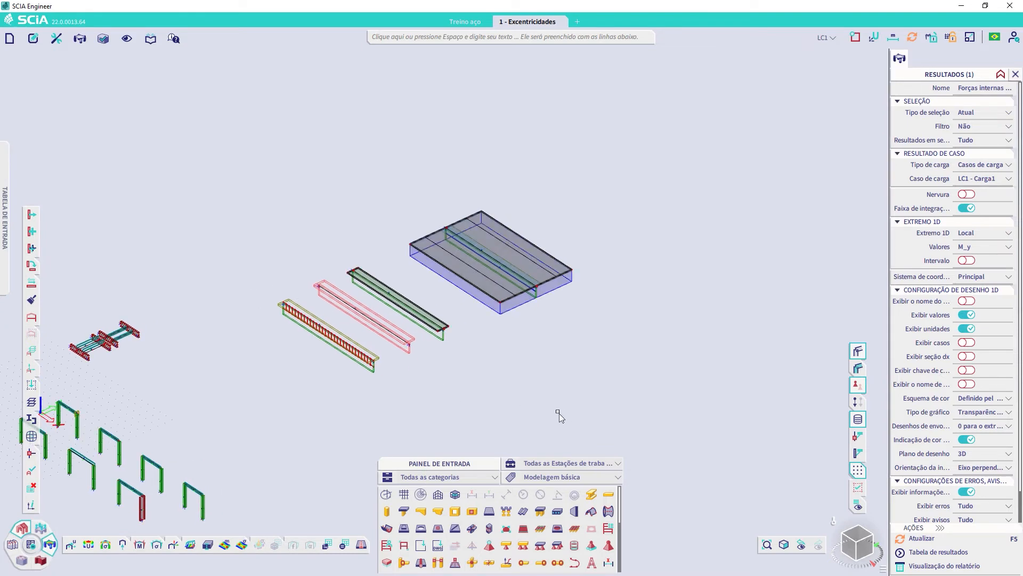
{"action": "scroll", "coordinate": [458, 404], "scroll_direction": "up", "scroll_amount": 2}
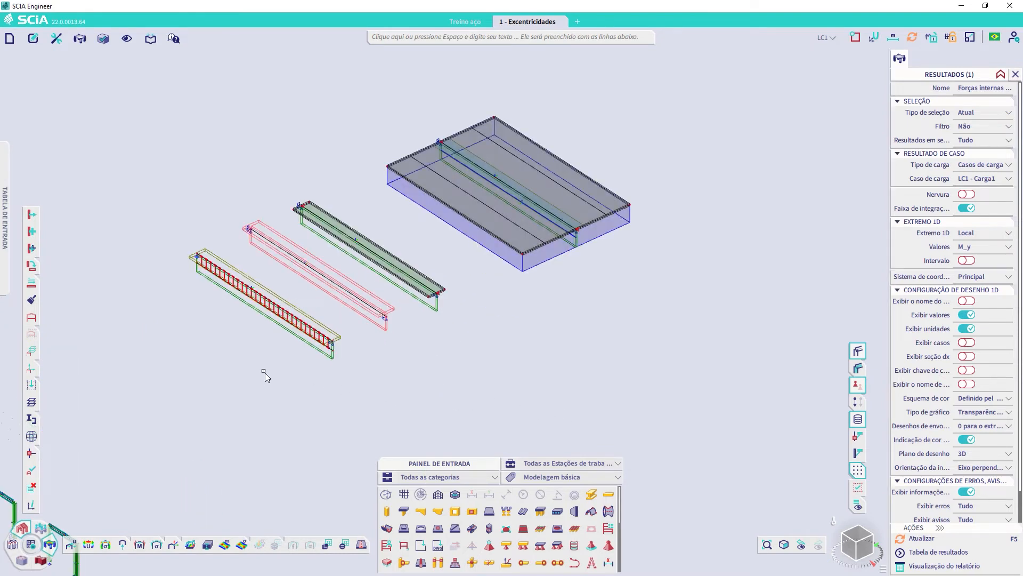
{"action": "scroll", "coordinate": [252, 372], "scroll_direction": "up", "scroll_amount": 3}
{"action": "middle_click_drag", "start_coordinate": [328, 319], "coordinate": [268, 386]}
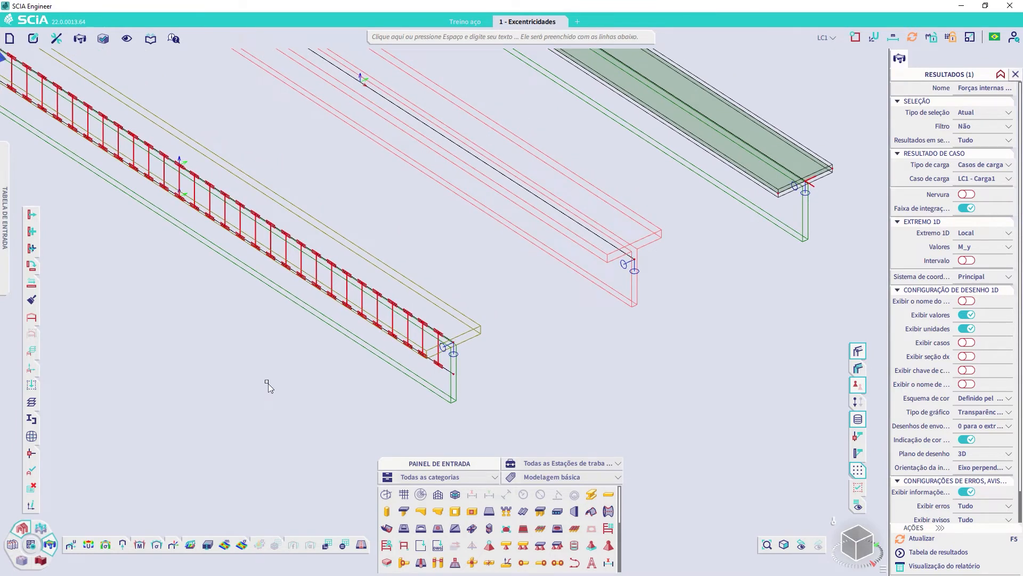
{"action": "middle_click_drag", "start_coordinate": [781, 242], "coordinate": [551, 311]}
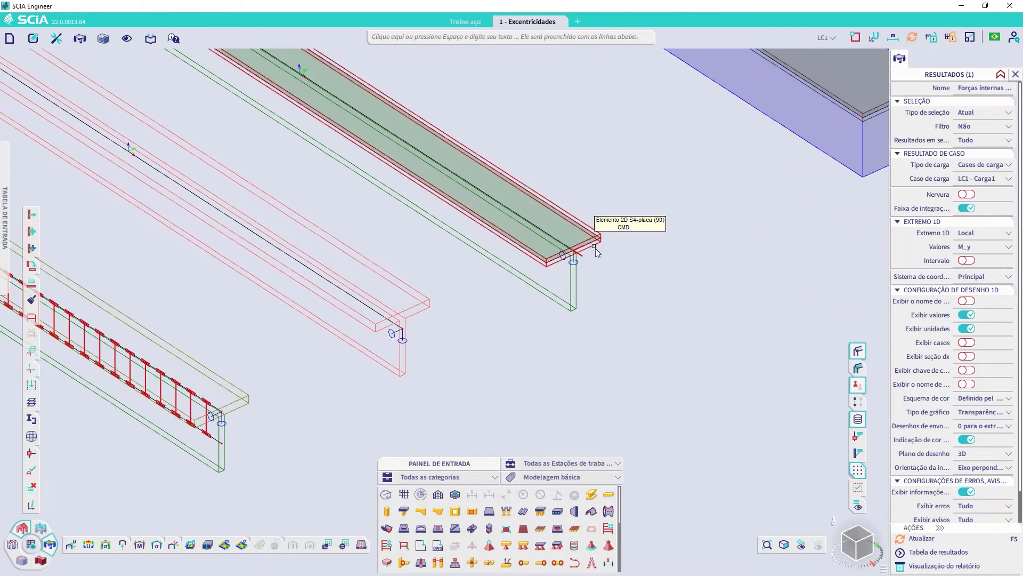
{"action": "scroll", "coordinate": [597, 253], "scroll_direction": "up", "scroll_amount": 4}
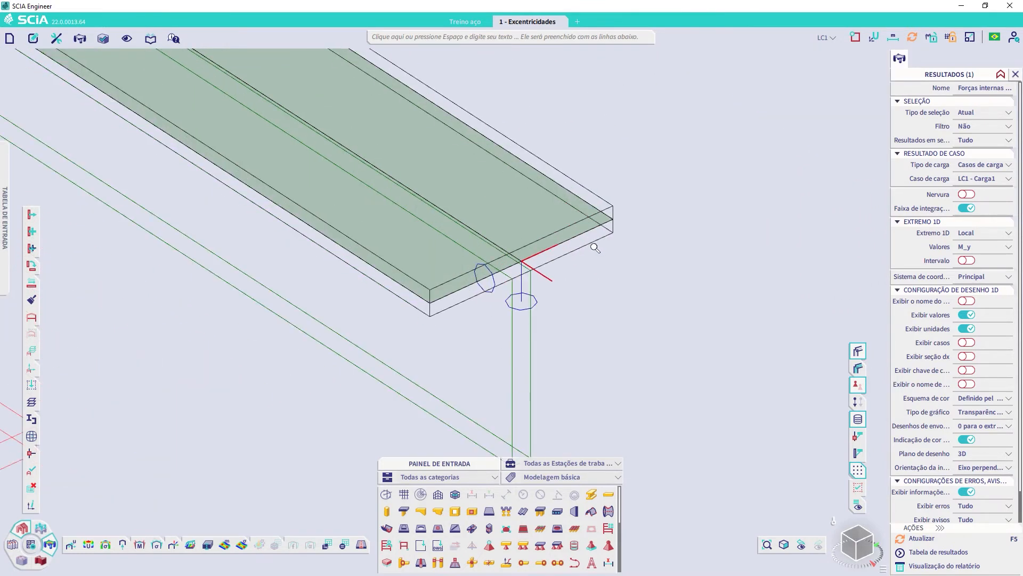
{"action": "left_click", "coordinate": [856, 368]}
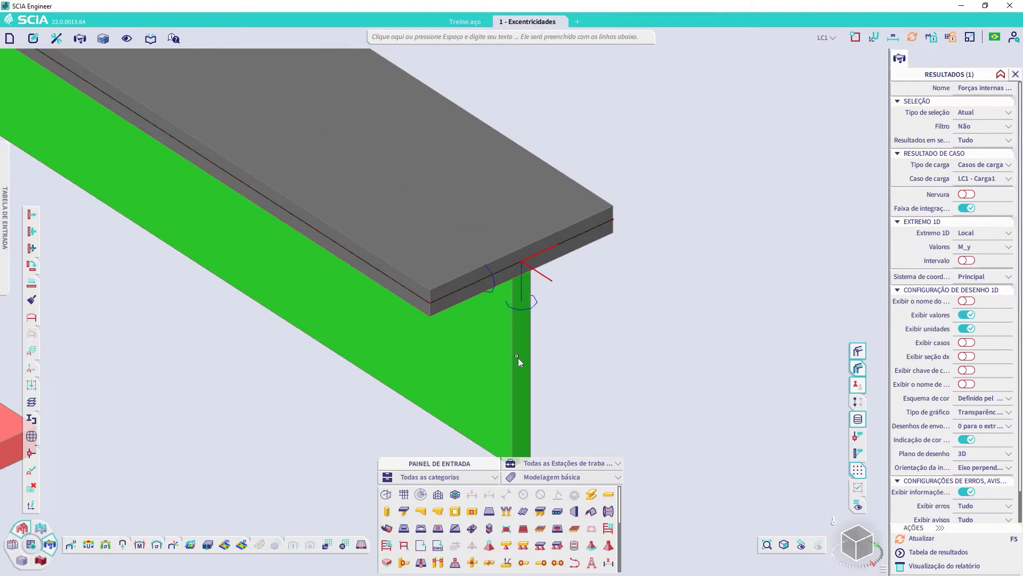
- Compare the slab-rib beam's analysis lines with its shaded volume by switching the surface and shading display off and back on
{"action": "left_click", "coordinate": [859, 368]}
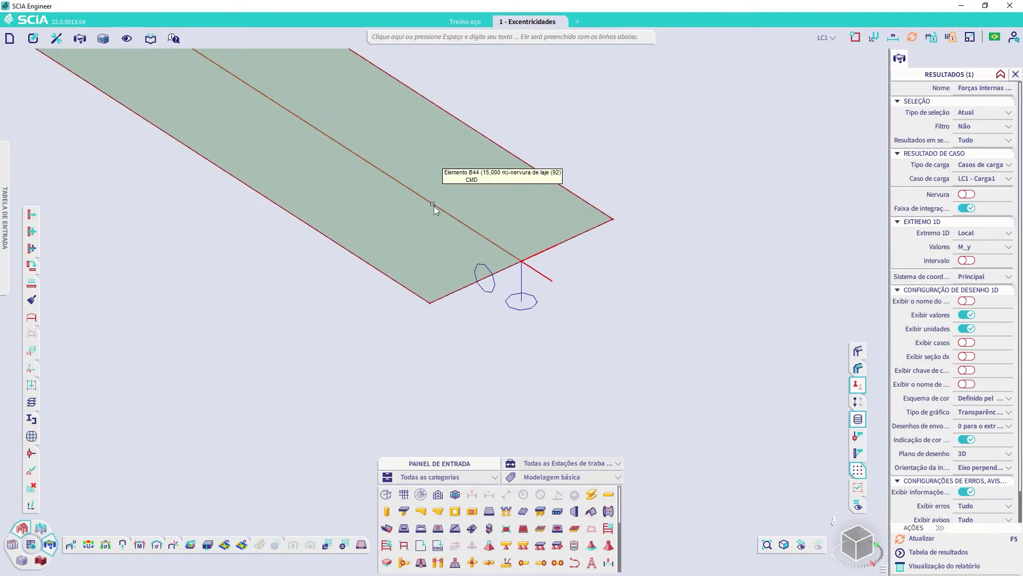
{"action": "left_click", "coordinate": [852, 352]}
{"action": "left_click", "coordinate": [857, 350]}
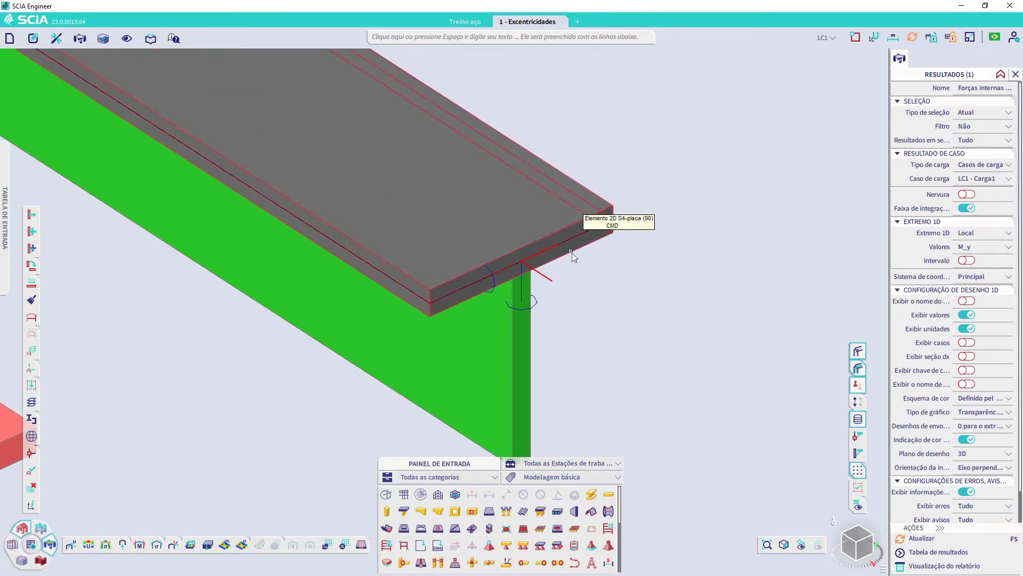
{"action": "scroll", "coordinate": [573, 252], "scroll_direction": "down", "scroll_amount": 3}
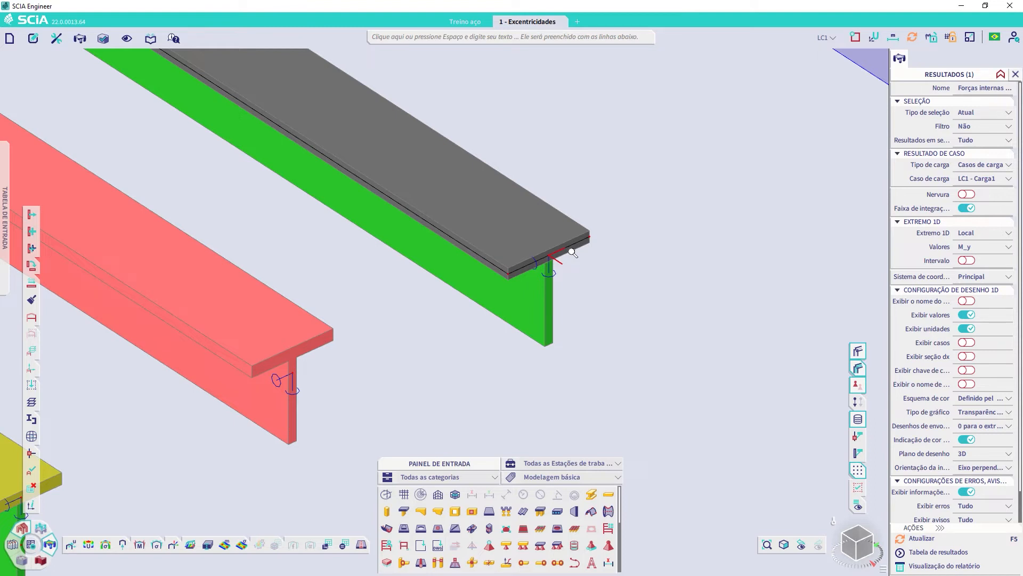
{"action": "scroll", "coordinate": [300, 309], "scroll_direction": "down", "scroll_amount": 6}
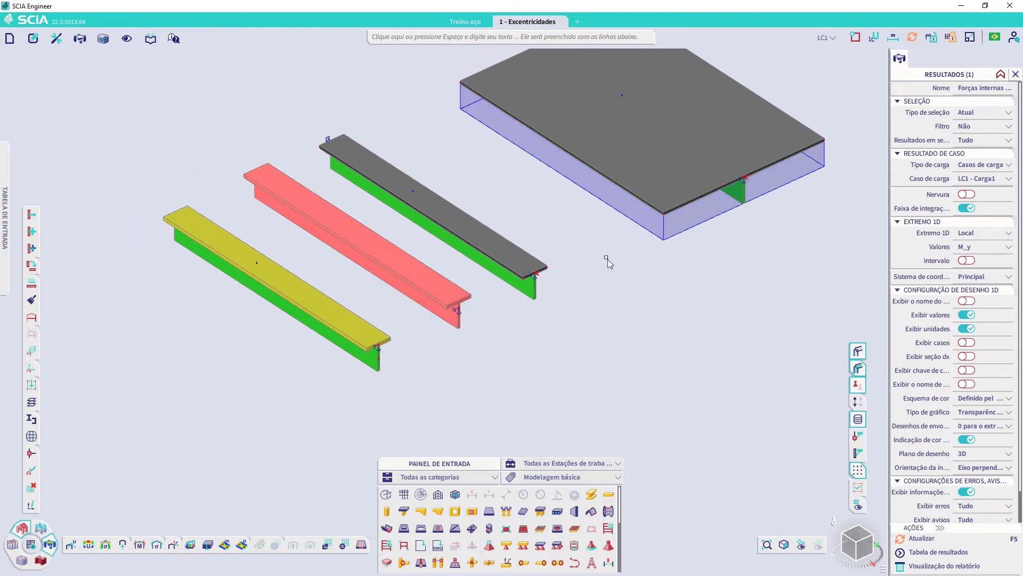
{"action": "scroll", "coordinate": [511, 270], "scroll_direction": "up", "scroll_amount": 3}
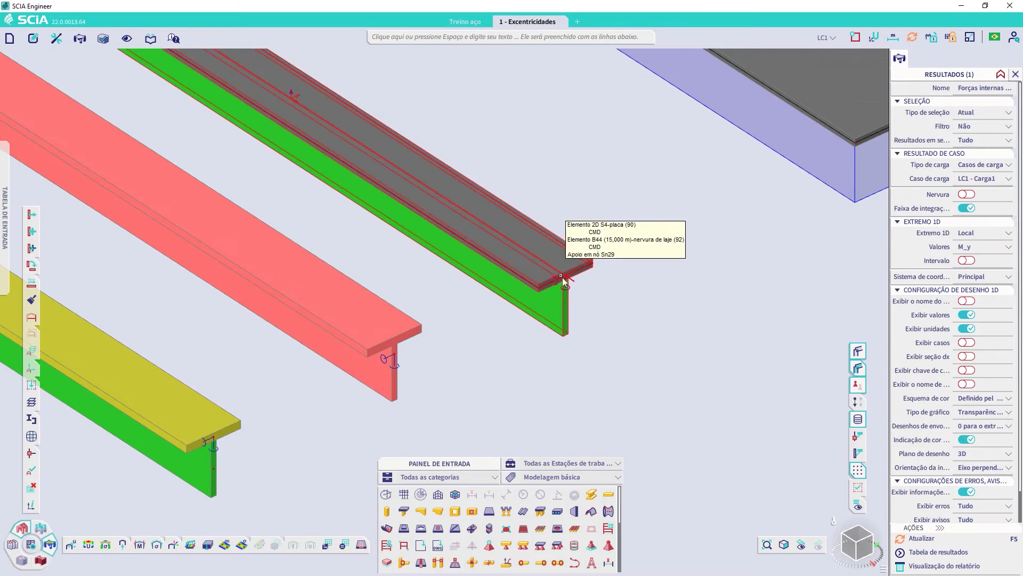
{"action": "scroll", "coordinate": [575, 278], "scroll_direction": "up", "scroll_amount": 2}
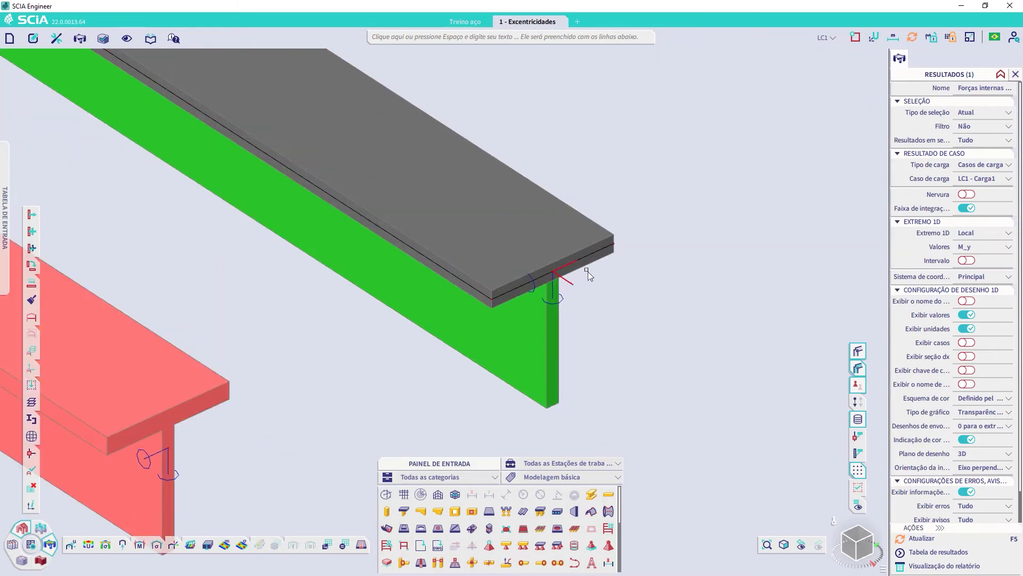
- Turn off surfaces and shading so the T-beam made of two linked beams is shown as analysis lines
{"action": "scroll", "coordinate": [338, 309], "scroll_direction": "down", "scroll_amount": 3}
{"action": "scroll", "coordinate": [338, 309], "scroll_direction": "down", "scroll_amount": 2}
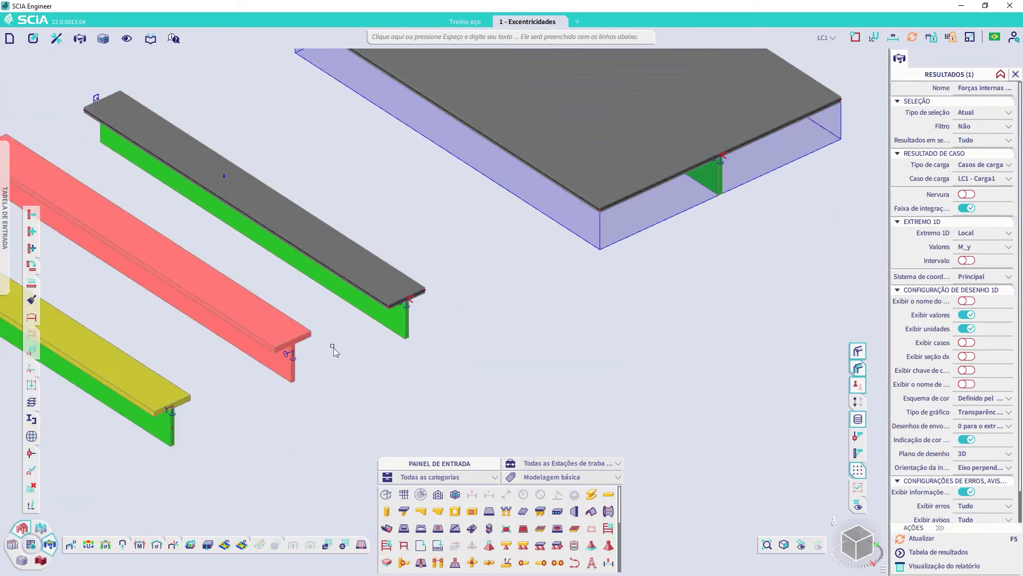
{"action": "right_click_drag", "start_coordinate": [338, 288], "coordinate": [495, 366], "text": "ctrl"}
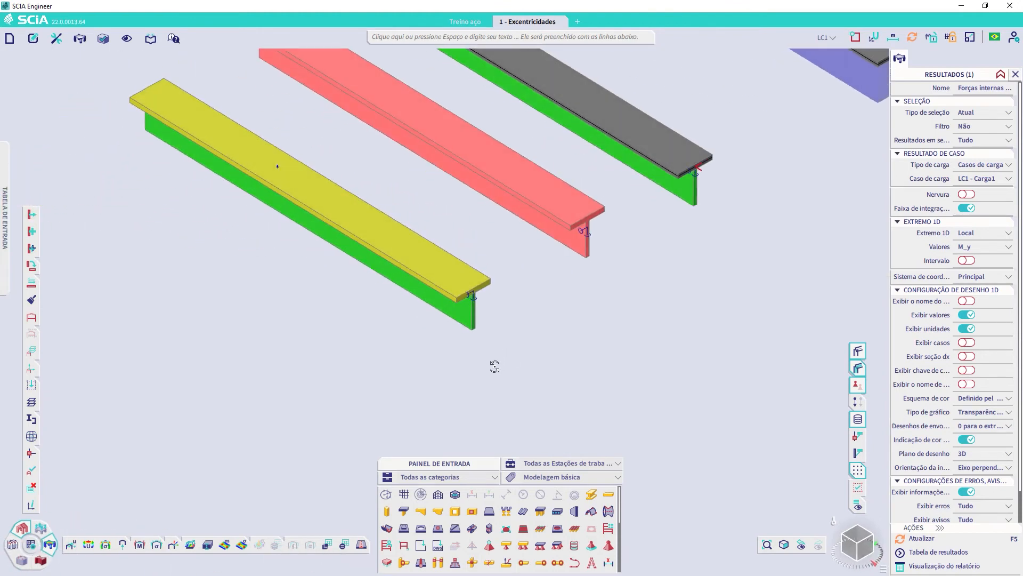
{"action": "right_click", "coordinate": [490, 278]}
{"action": "left_click", "coordinate": [853, 354]}
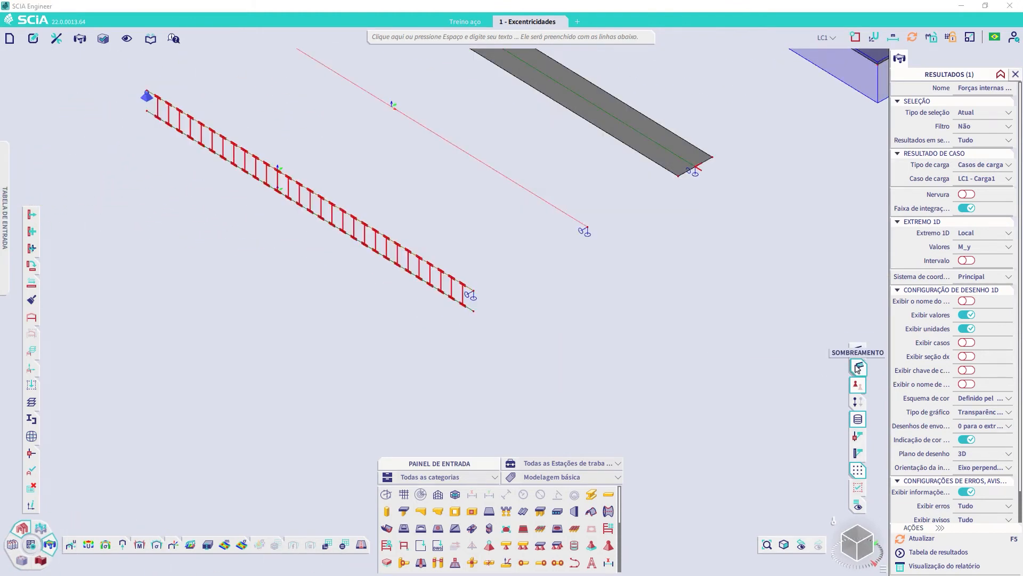
- Examine the rigid links between the upper and lower beams and the support at their end
{"action": "scroll", "coordinate": [451, 320], "scroll_direction": "up", "scroll_amount": 4}
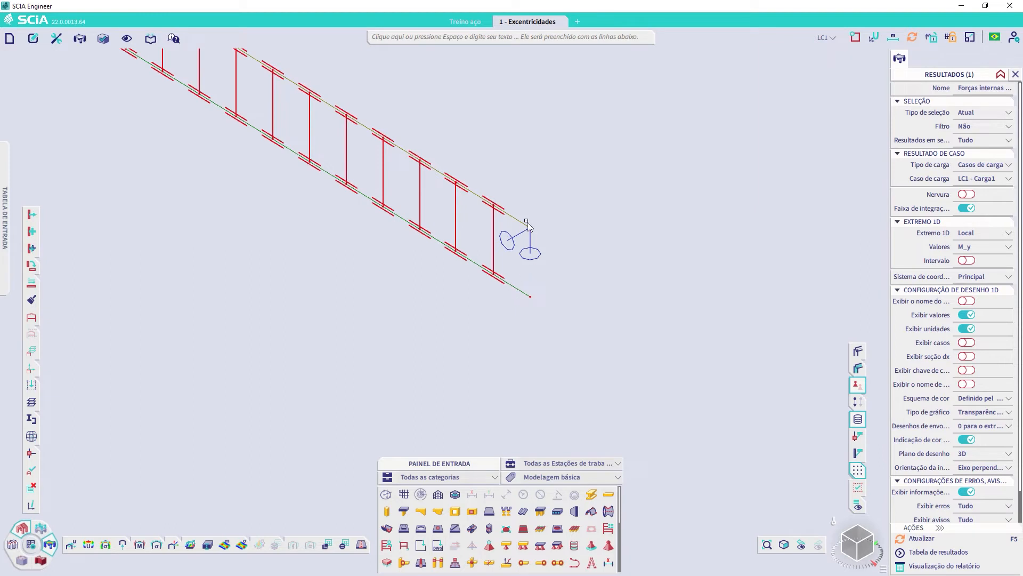
{"action": "scroll", "coordinate": [434, 209], "scroll_direction": "down", "scroll_amount": 2}
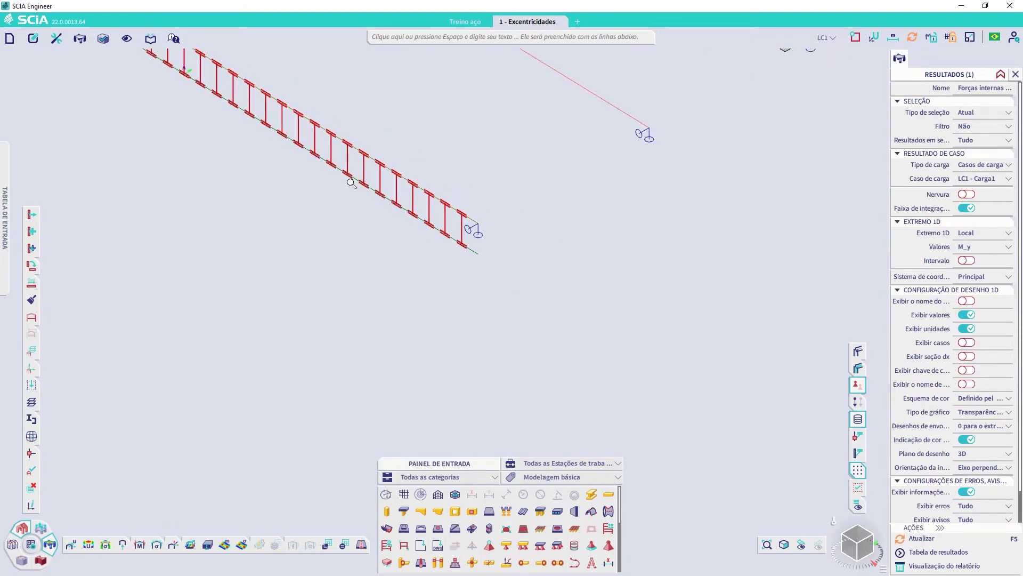
{"action": "middle_click_drag", "start_coordinate": [295, 203], "coordinate": [418, 291]}
{"action": "scroll", "coordinate": [418, 293], "scroll_direction": "up", "scroll_amount": 1}
{"action": "scroll", "coordinate": [448, 290], "scroll_direction": "down", "scroll_amount": 1}
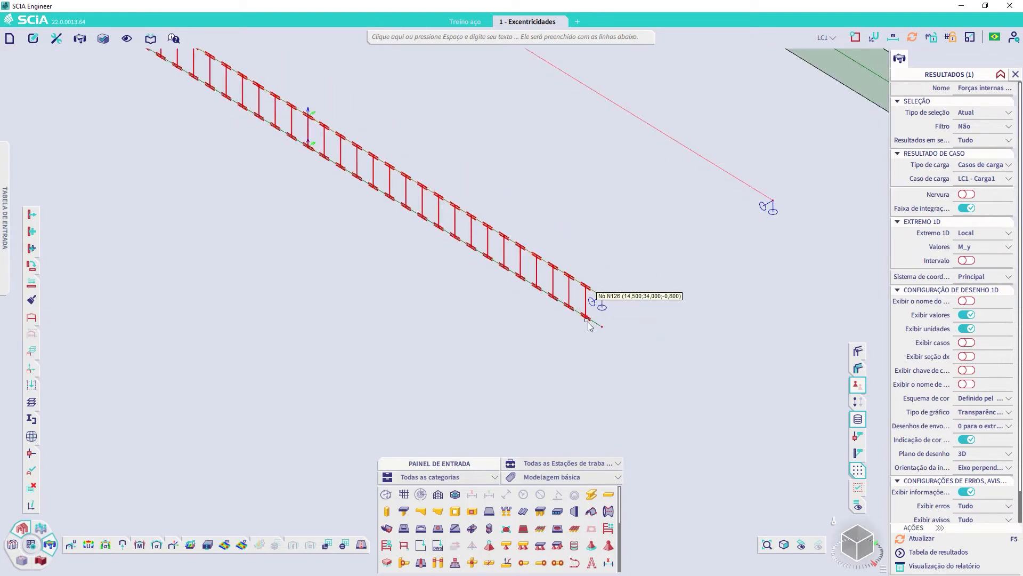
{"action": "scroll", "coordinate": [580, 328], "scroll_direction": "up", "scroll_amount": 2}
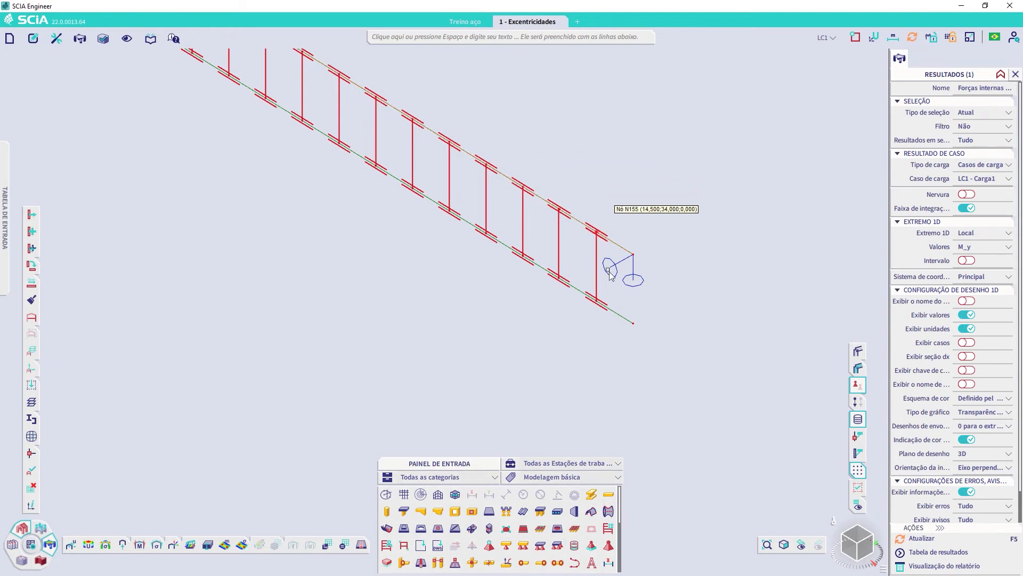
- Select the upper and lower beams of the linked T-beam together with a few of their rigid links
{"action": "scroll", "coordinate": [278, 200], "scroll_direction": "down", "scroll_amount": 3}
{"action": "middle_click_drag", "start_coordinate": [280, 208], "coordinate": [429, 300]}
{"action": "left_click_drag", "start_coordinate": [563, 342], "coordinate": [517, 252]}
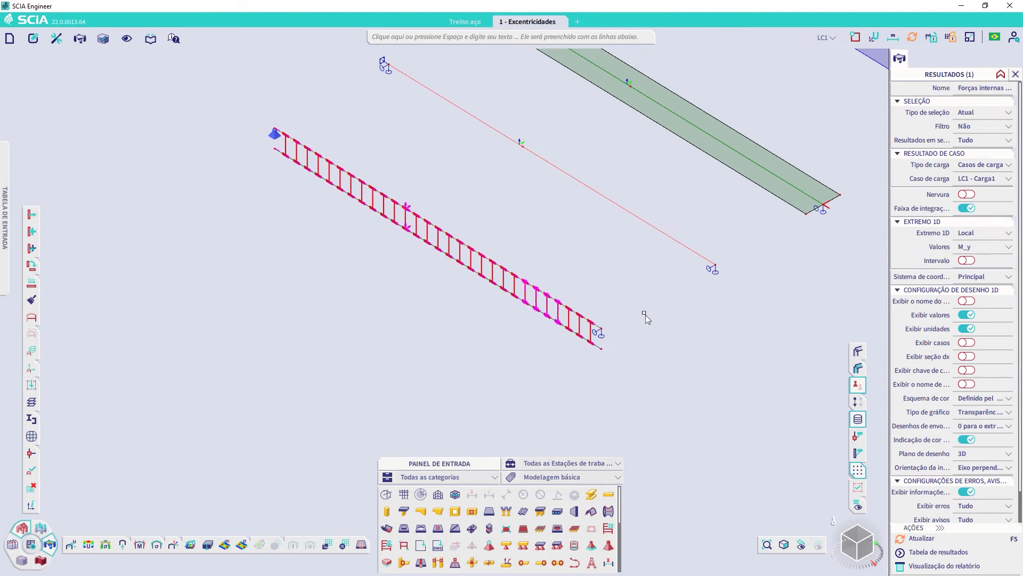
- Select the upper and lower beams of the linked T-beam and display their axial force N under LC1
{"action": "scroll", "coordinate": [610, 356], "scroll_direction": "up", "scroll_amount": 3}
{"action": "left_click", "coordinate": [578, 342]}
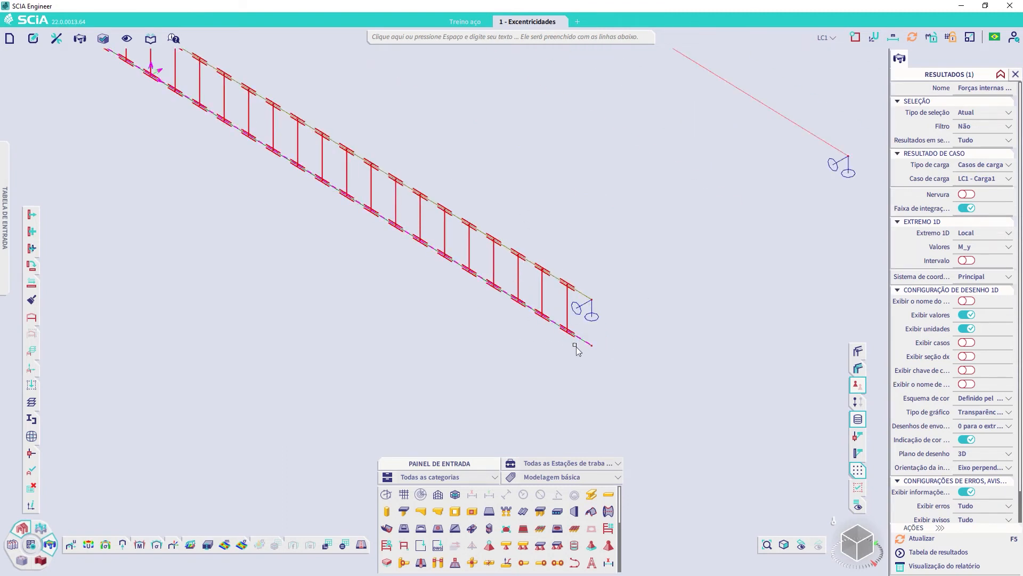
{"action": "left_click", "coordinate": [590, 298]}
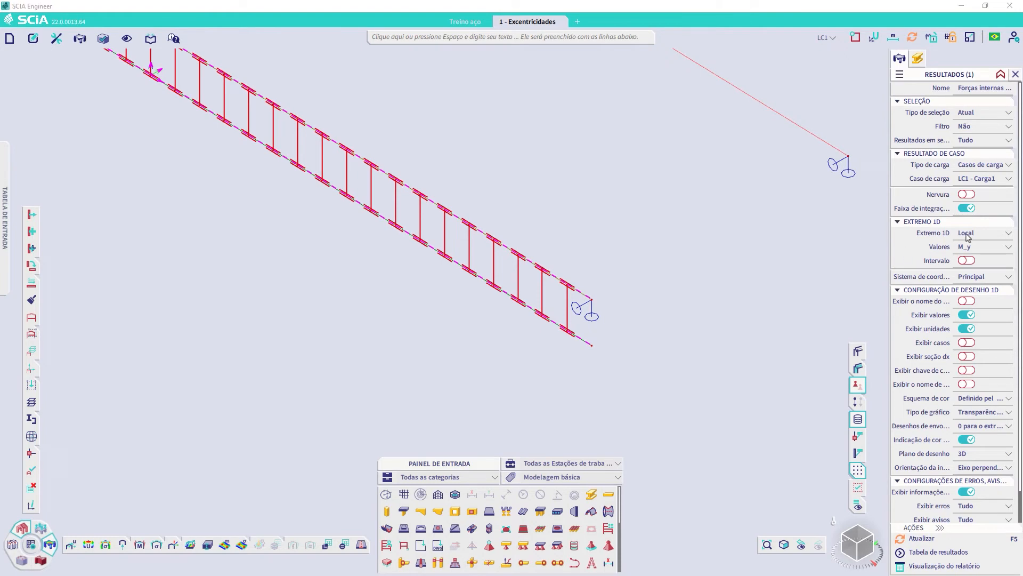
{"action": "left_click", "coordinate": [983, 247]}
{"action": "left_click", "coordinate": [974, 260]}
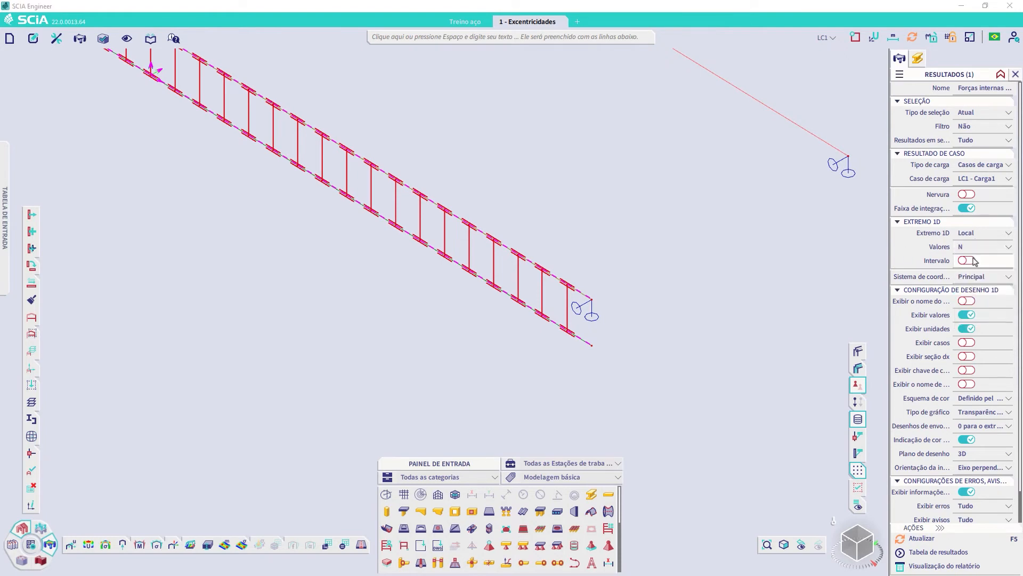
{"action": "left_click", "coordinate": [936, 539]}
{"action": "scroll", "coordinate": [374, 192], "scroll_direction": "down", "scroll_amount": 3}
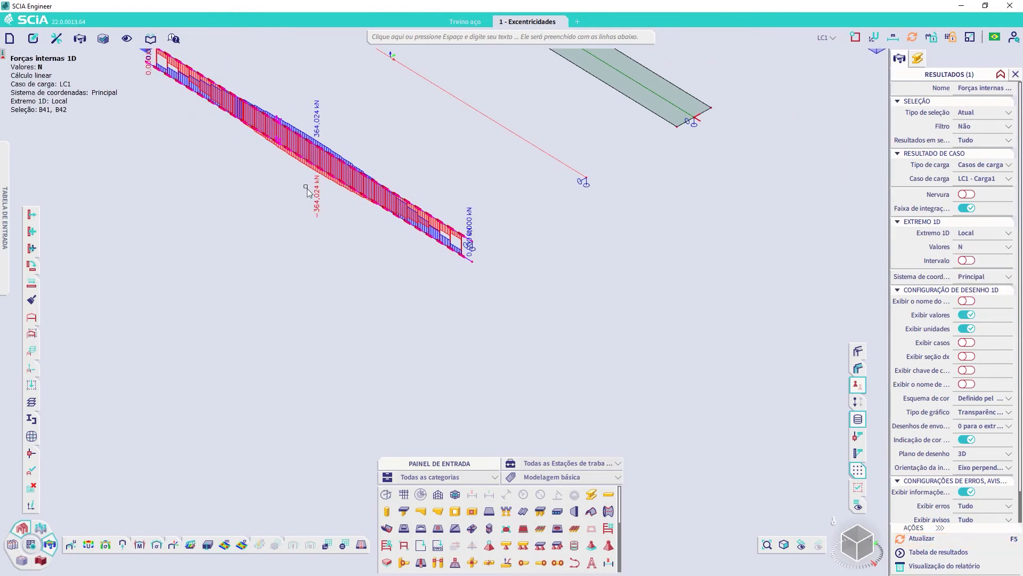
{"action": "middle_click_drag", "start_coordinate": [306, 187], "coordinate": [474, 304]}
{"action": "right_click_drag", "start_coordinate": [490, 322], "coordinate": [499, 317], "text": "ctrl"}
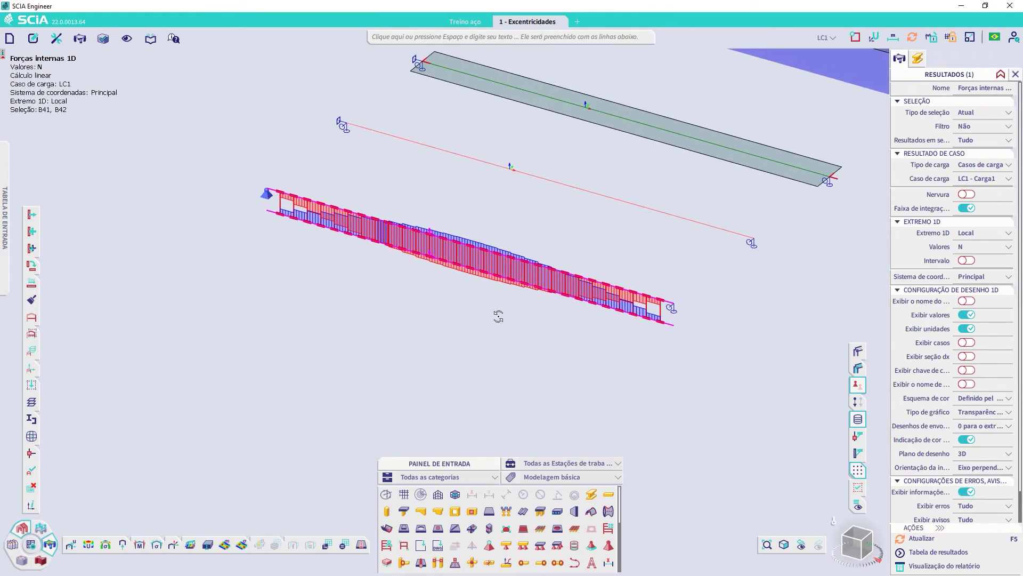
{"action": "scroll", "coordinate": [501, 286], "scroll_direction": "up", "scroll_amount": 2}
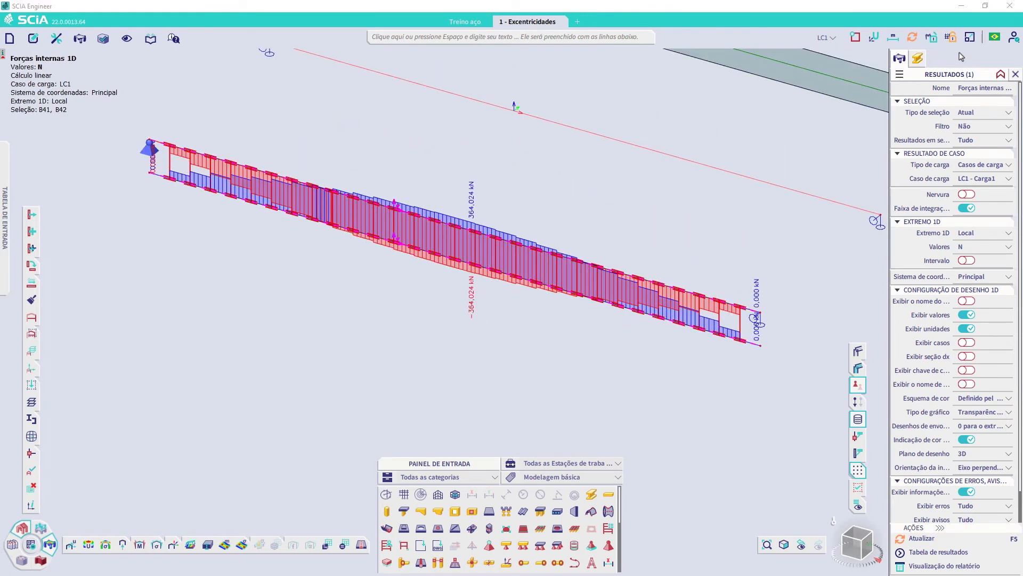
- Reduce the results' drawing scale to inspect the separate N diagrams of the upper and lower beams, and restore the scale
{"action": "left_click", "coordinate": [970, 38]}
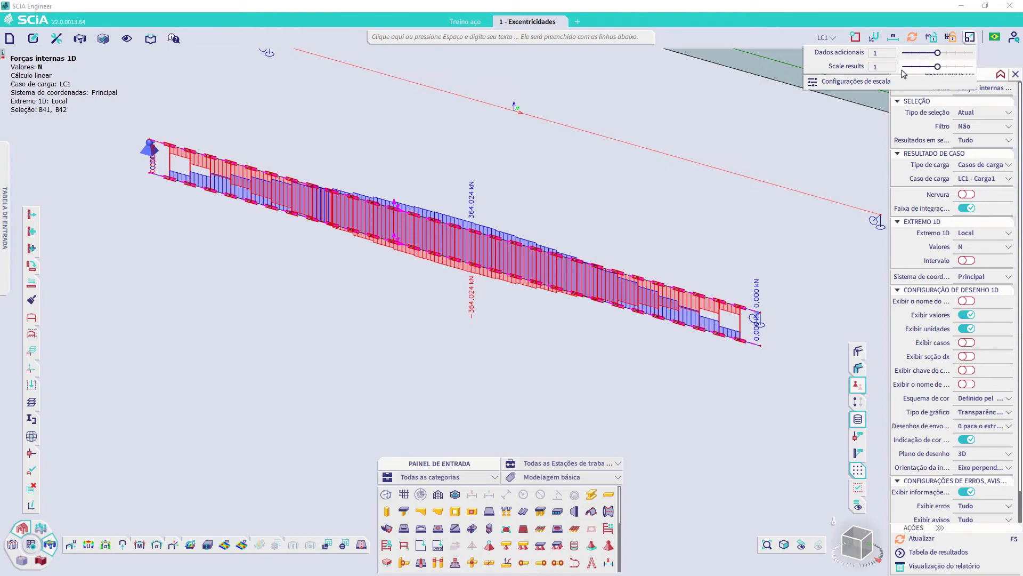
{"action": "left_click_drag", "start_coordinate": [921, 66], "coordinate": [913, 66]}
{"action": "scroll", "coordinate": [501, 286], "scroll_direction": "up", "scroll_amount": 5}
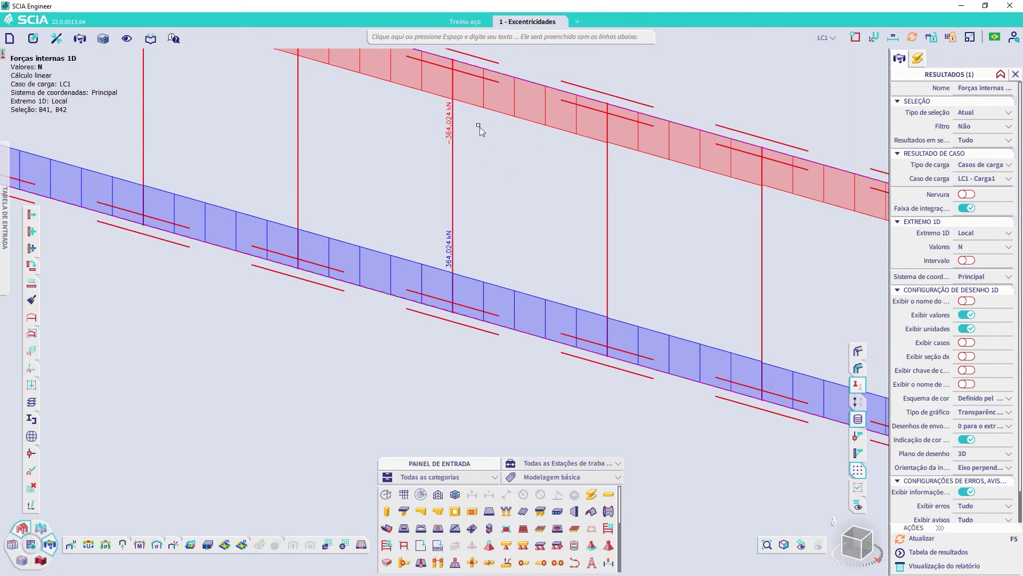
{"action": "scroll", "coordinate": [480, 127], "scroll_direction": "down", "scroll_amount": 5}
{"action": "scroll", "coordinate": [479, 127], "scroll_direction": "down", "scroll_amount": 1}
{"action": "scroll", "coordinate": [528, 158], "scroll_direction": "up", "scroll_amount": 3}
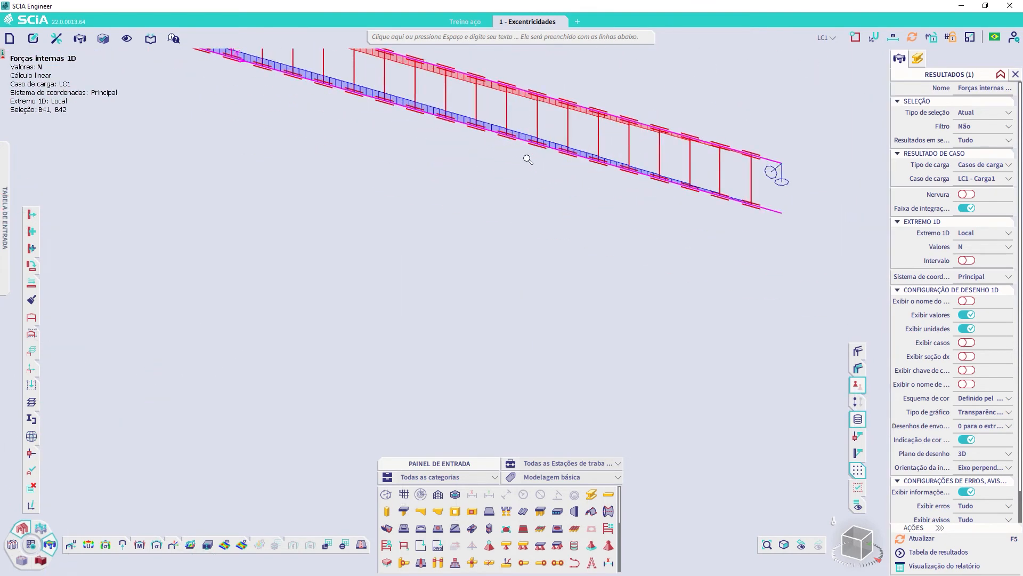
{"action": "middle_click_drag", "start_coordinate": [562, 161], "coordinate": [437, 243]}
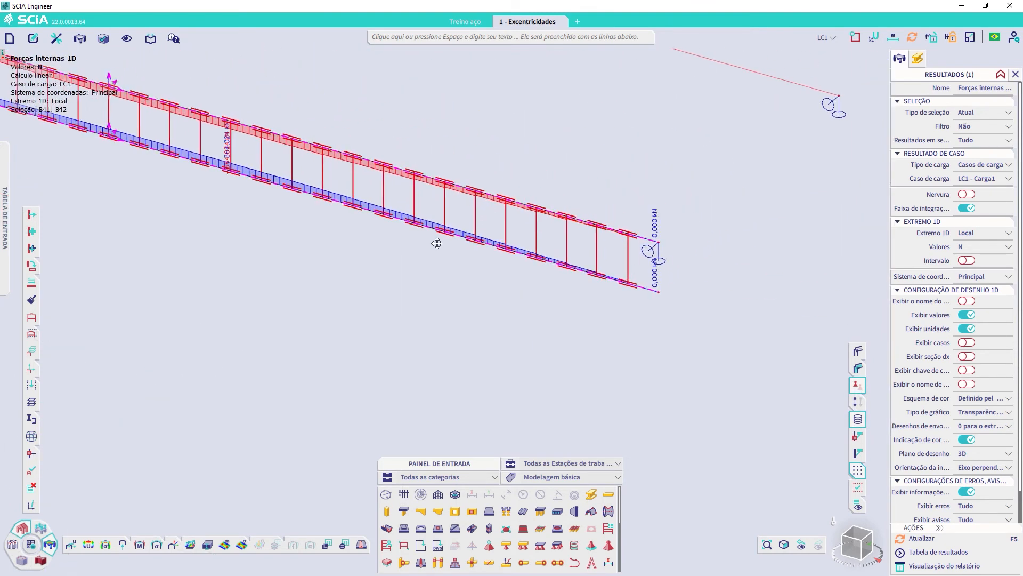
{"action": "left_click", "coordinate": [970, 36]}
{"action": "left_click_drag", "start_coordinate": [914, 67], "coordinate": [937, 66]}
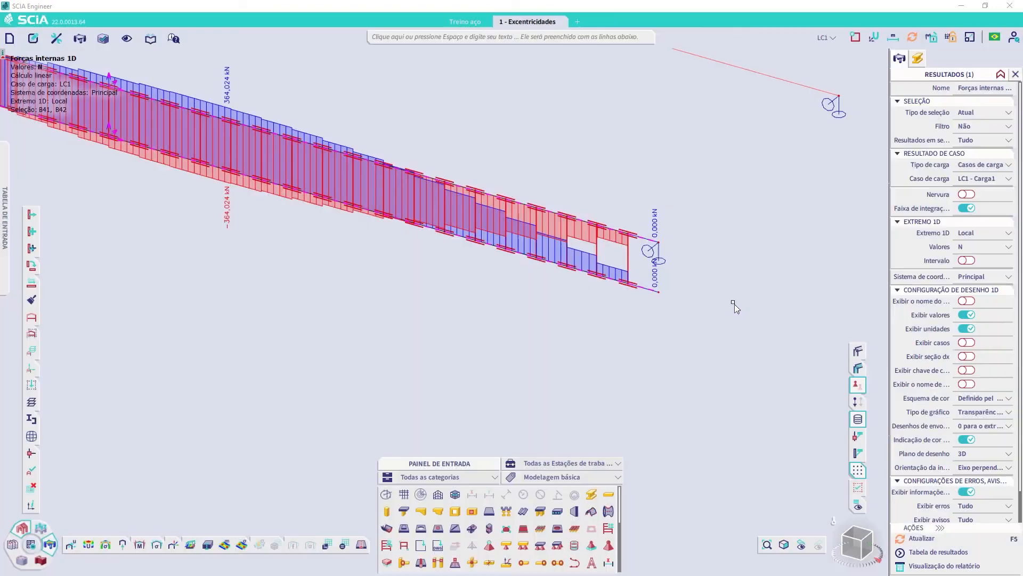
- Mark two opposing red arrows and a T-section outline at the linked beam's end on a screen capture, and discard it
{"action": "key", "text": "Print"}
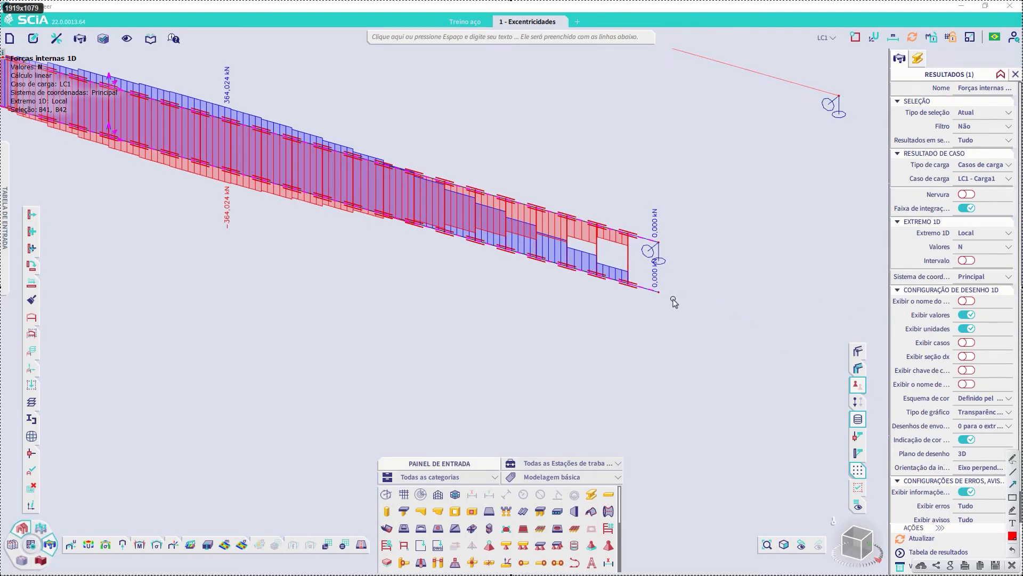
{"action": "left_click_drag", "start_coordinate": [672, 298], "coordinate": [766, 323]}
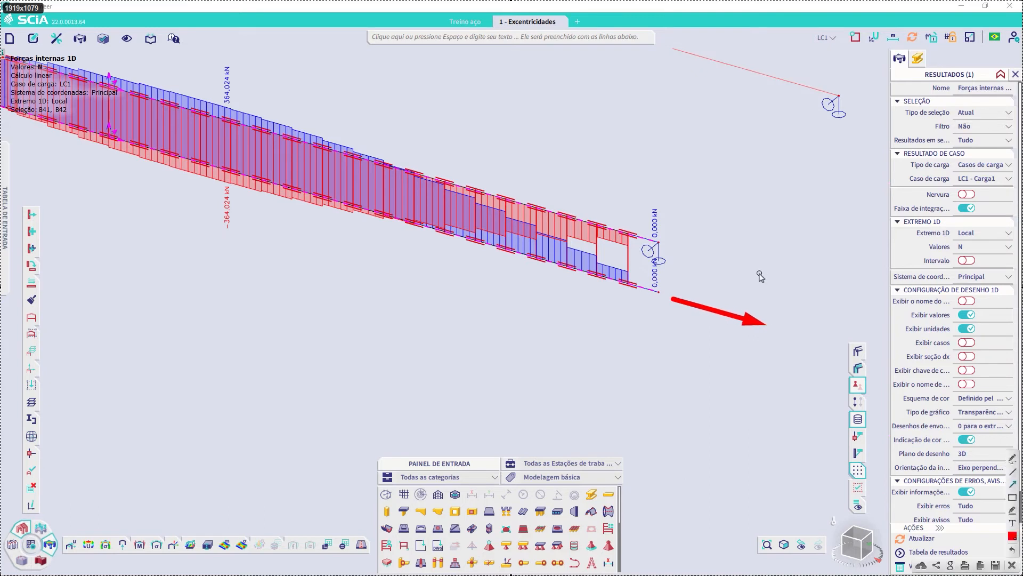
{"action": "left_click_drag", "start_coordinate": [768, 268], "coordinate": [685, 250]}
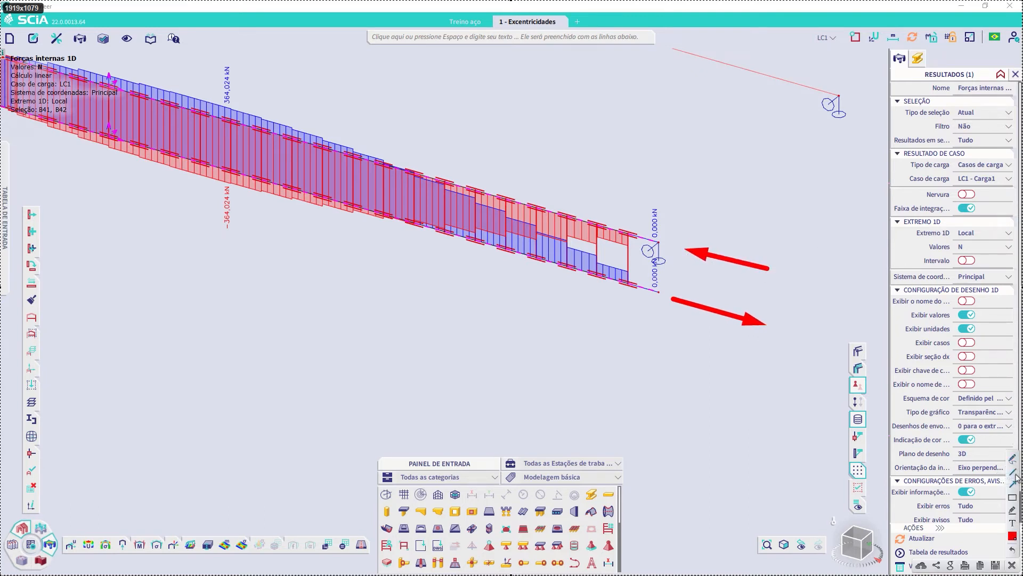
{"action": "mouse_move", "coordinate": [632, 262]}
{"action": "left_mouse_down"}
{"action": "mouse_move", "coordinate": [686, 217]}
{"action": "mouse_move", "coordinate": [688, 231]}
{"action": "mouse_move", "coordinate": [666, 244]}
{"action": "mouse_move", "coordinate": [667, 302]}
{"action": "mouse_move", "coordinate": [659, 305]}
{"action": "mouse_move", "coordinate": [661, 254]}
{"action": "mouse_move", "coordinate": [637, 275]}
{"action": "mouse_move", "coordinate": [633, 261]}
{"action": "left_mouse_up"}
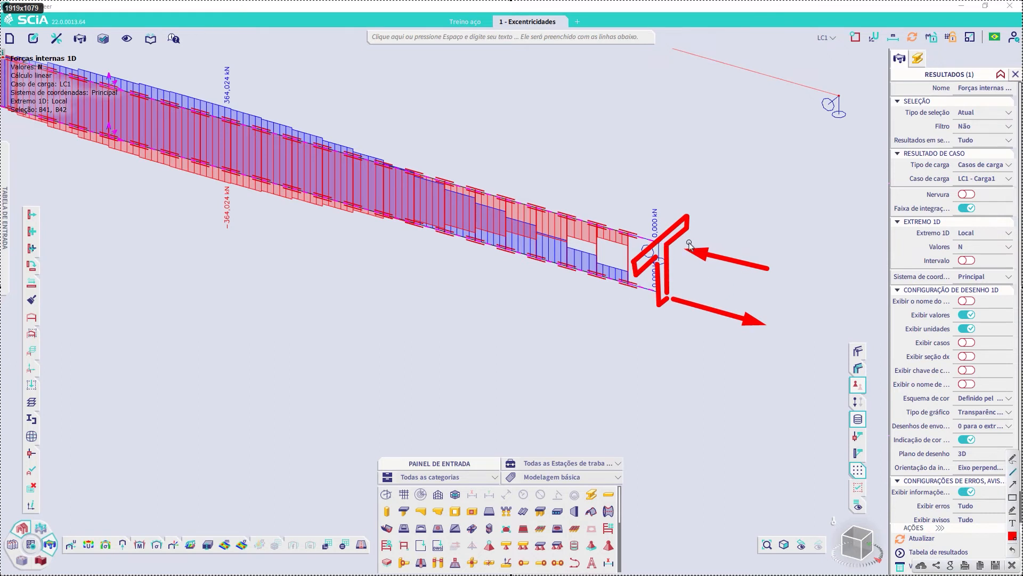
{"action": "key", "text": "Escape"}
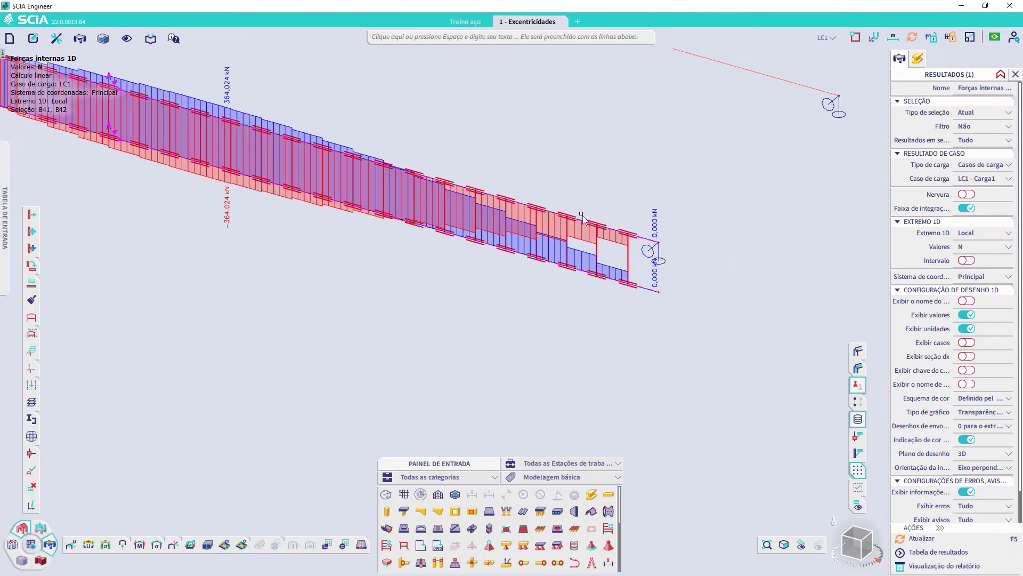
- Turn on the member surfaces so all T-beam variants show their cross-section outlines, and clear the selection
{"action": "scroll", "coordinate": [581, 216], "scroll_direction": "down", "scroll_amount": 3}
{"action": "middle_click_drag", "start_coordinate": [569, 272], "coordinate": [516, 316]}
{"action": "scroll", "coordinate": [491, 288], "scroll_direction": "up", "scroll_amount": 5}
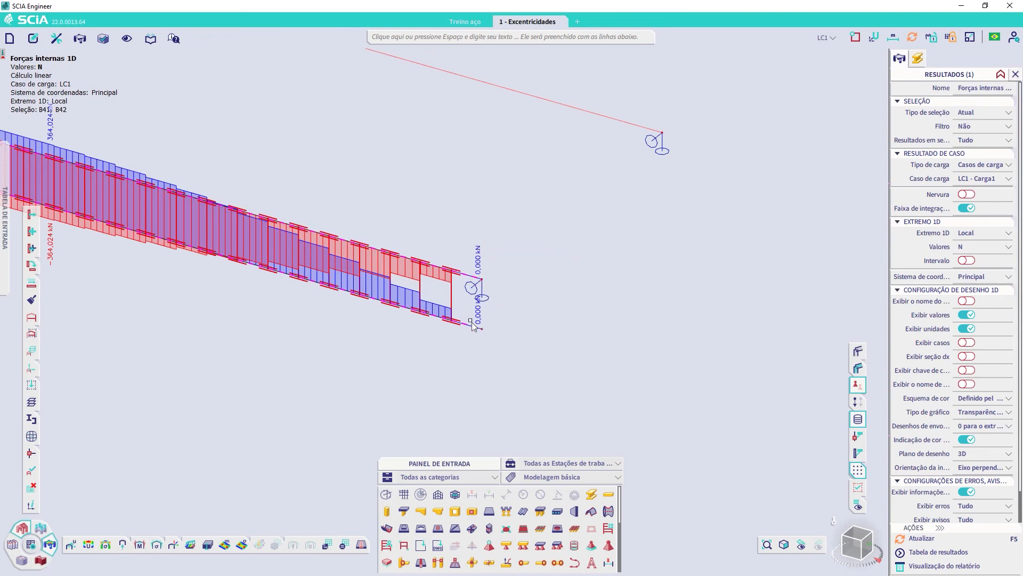
{"action": "middle_click_drag", "start_coordinate": [527, 318], "coordinate": [399, 418]}
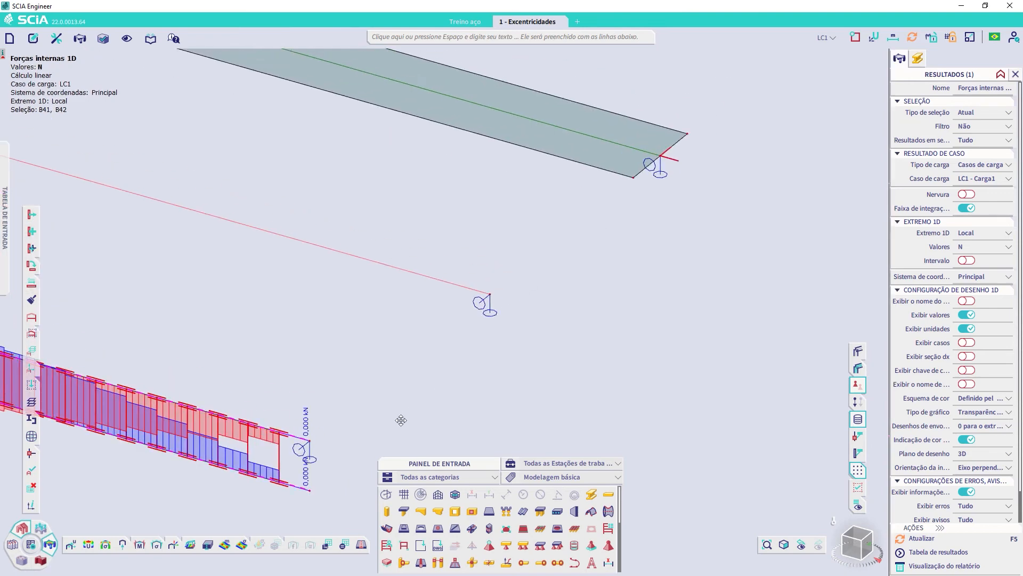
{"action": "left_click", "coordinate": [858, 350]}
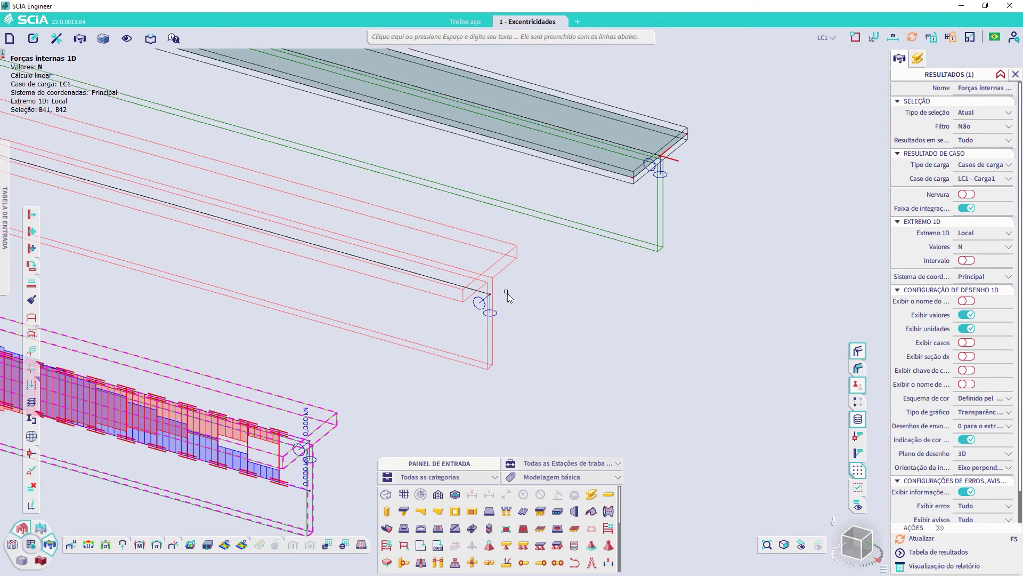
{"action": "key", "text": "Escape"}
{"action": "scroll", "coordinate": [411, 306], "scroll_direction": "down", "scroll_amount": 2}
{"action": "middle_click_drag", "start_coordinate": [302, 291], "coordinate": [365, 319]}
{"action": "scroll", "coordinate": [550, 347], "scroll_direction": "down", "scroll_amount": 2}
- Show the LC1 loads on the T-beams to compare them, and hide them again
{"action": "left_click", "coordinate": [857, 437]}
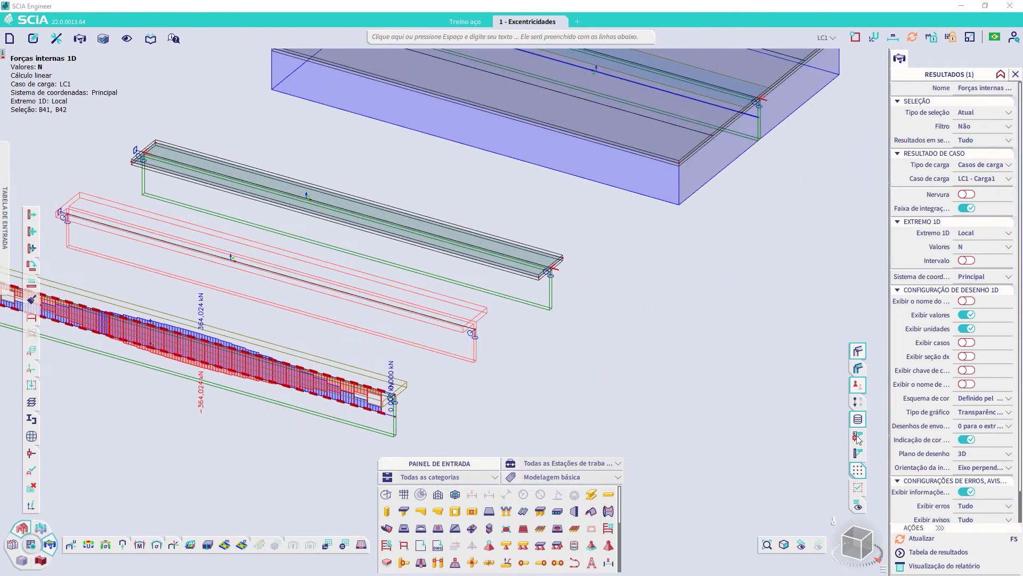
{"action": "left_click", "coordinate": [858, 437]}
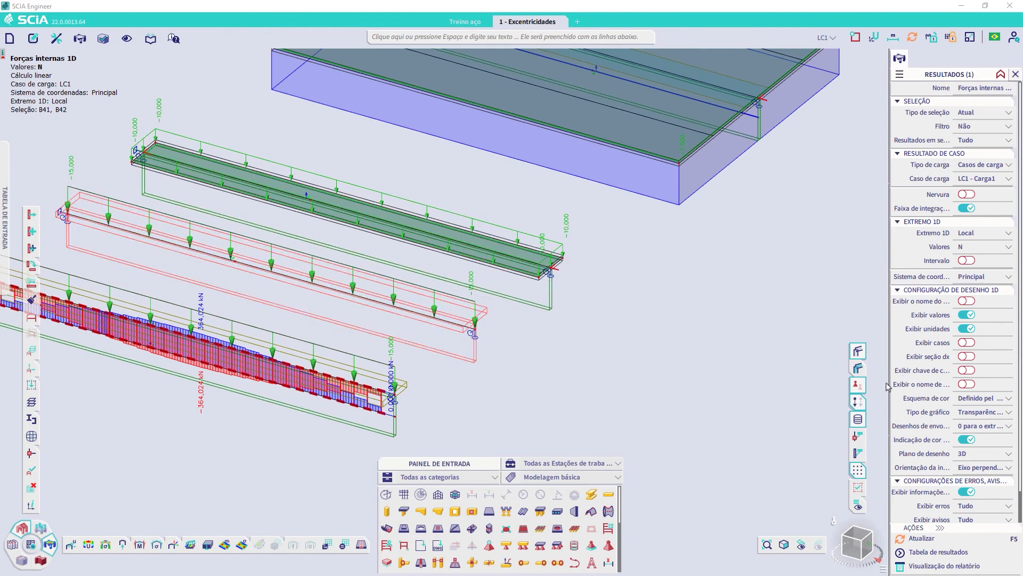
{"action": "left_click", "coordinate": [857, 403]}
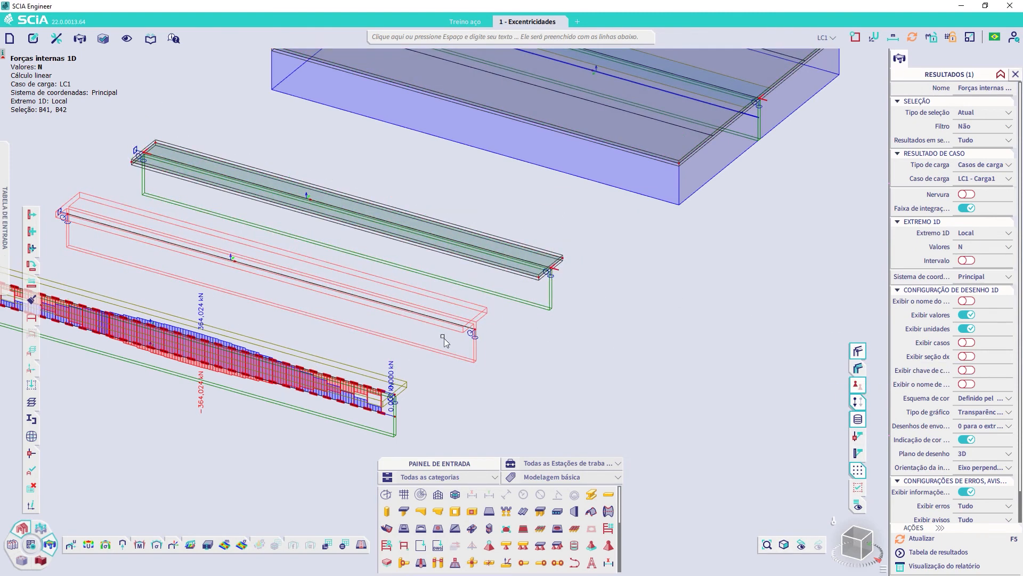
- Select the middle beam modelled as a single T-section and refresh its axial force N results
{"action": "scroll", "coordinate": [445, 341], "scroll_direction": "up", "scroll_amount": 3}
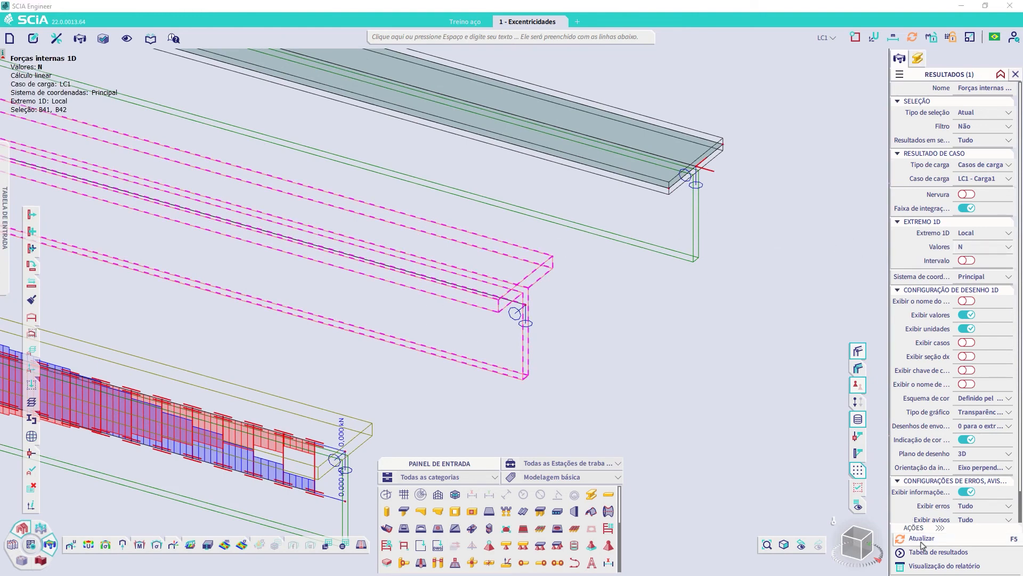
{"action": "left_click", "coordinate": [587, 305]}
{"action": "scroll", "coordinate": [350, 305], "scroll_direction": "down", "scroll_amount": 5}
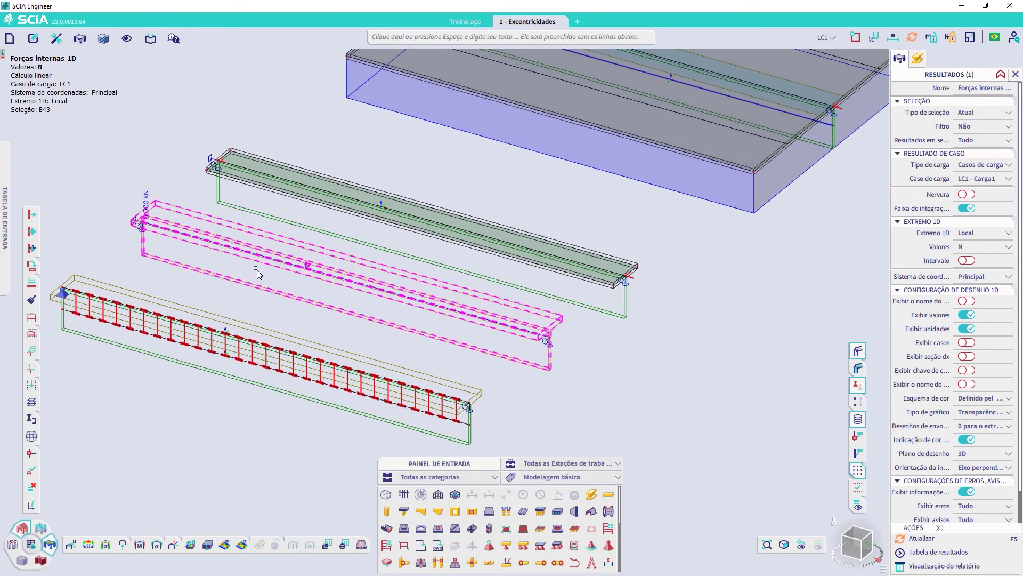
- Compare the cross-section outlines, analysis lines and end supports of the linked, single-section and slab-rib T-beams
{"action": "scroll", "coordinate": [565, 317], "scroll_direction": "up", "scroll_amount": 3}
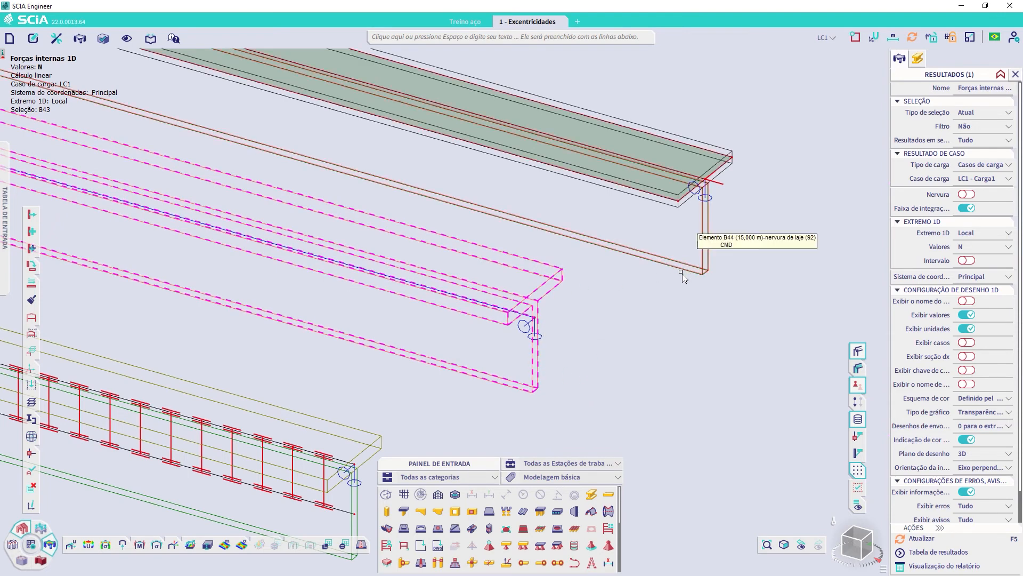
{"action": "scroll", "coordinate": [603, 299], "scroll_direction": "down", "scroll_amount": 5}
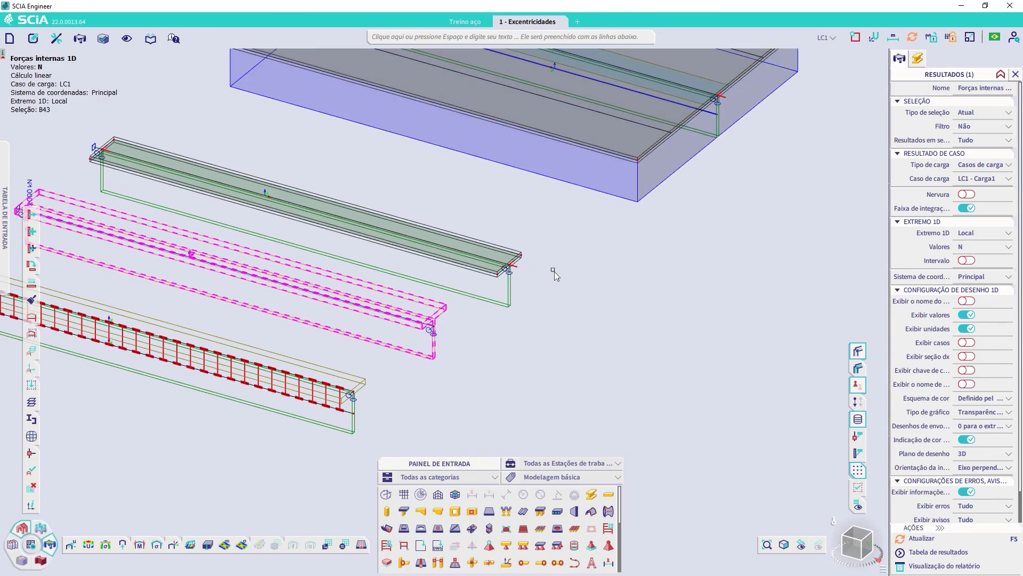
{"action": "scroll", "coordinate": [491, 295], "scroll_direction": "up", "scroll_amount": 3}
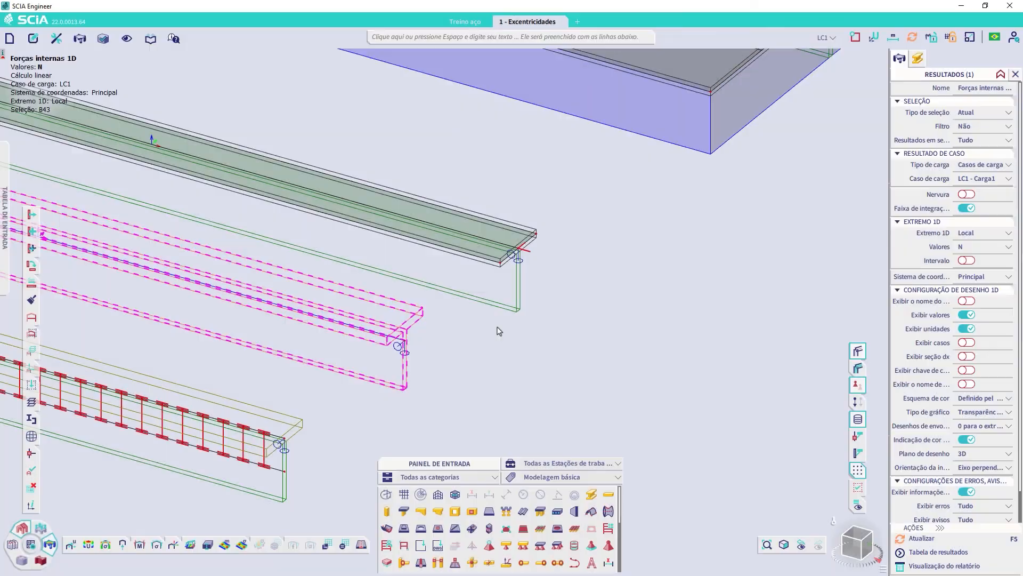
{"action": "middle_click_drag", "start_coordinate": [494, 316], "coordinate": [492, 280]}
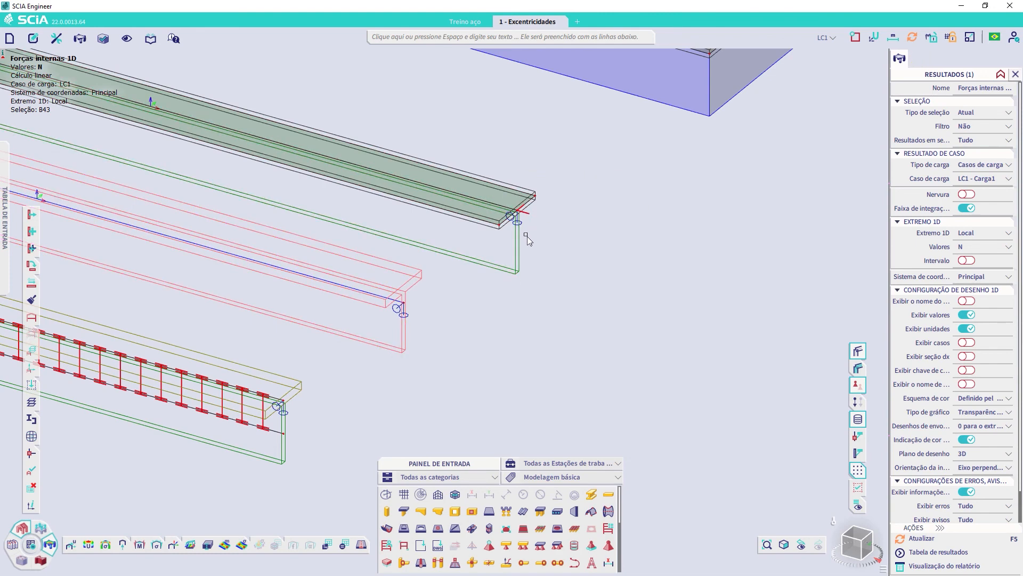
{"action": "scroll", "coordinate": [521, 216], "scroll_direction": "up", "scroll_amount": 2}
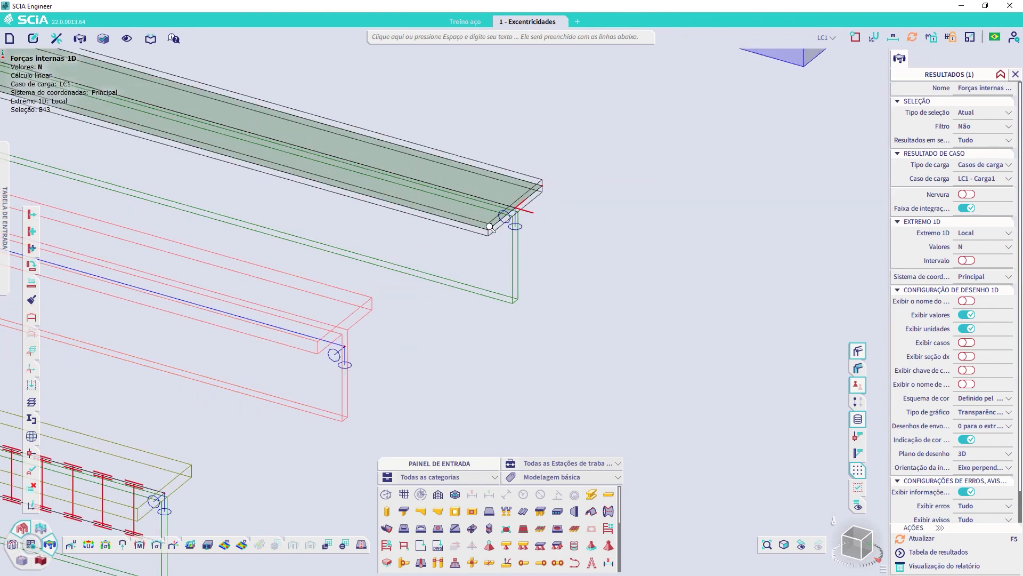
{"action": "scroll", "coordinate": [360, 344], "scroll_direction": "down", "scroll_amount": 2}
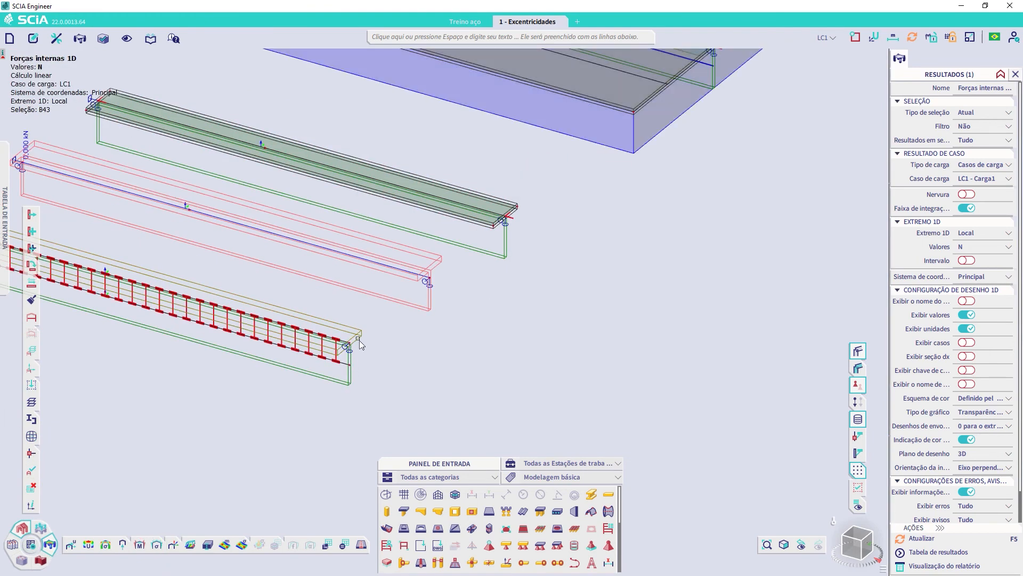
{"action": "scroll", "coordinate": [471, 236], "scroll_direction": "up", "scroll_amount": 2}
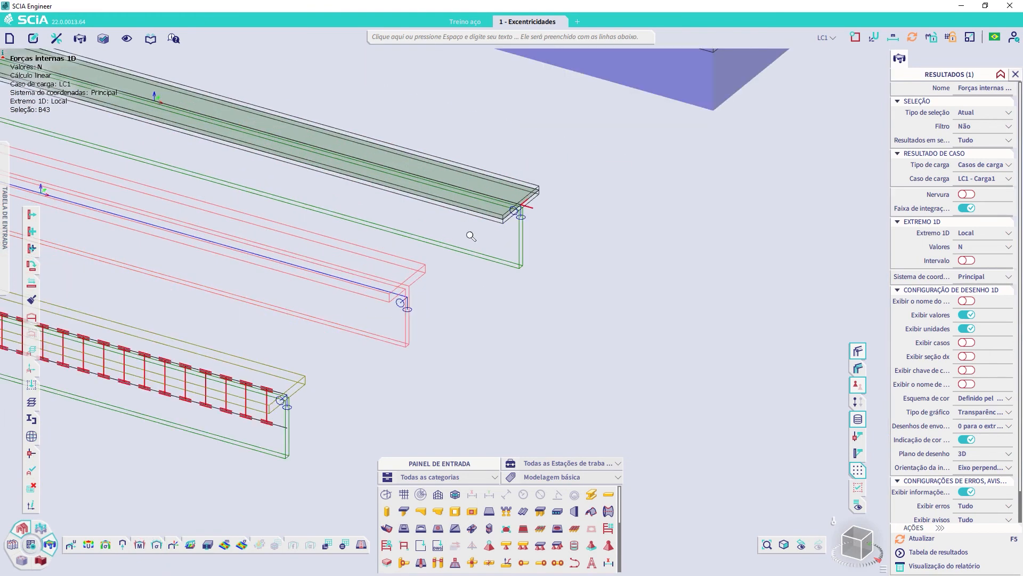
{"action": "middle_click_drag", "start_coordinate": [491, 246], "coordinate": [602, 338]}
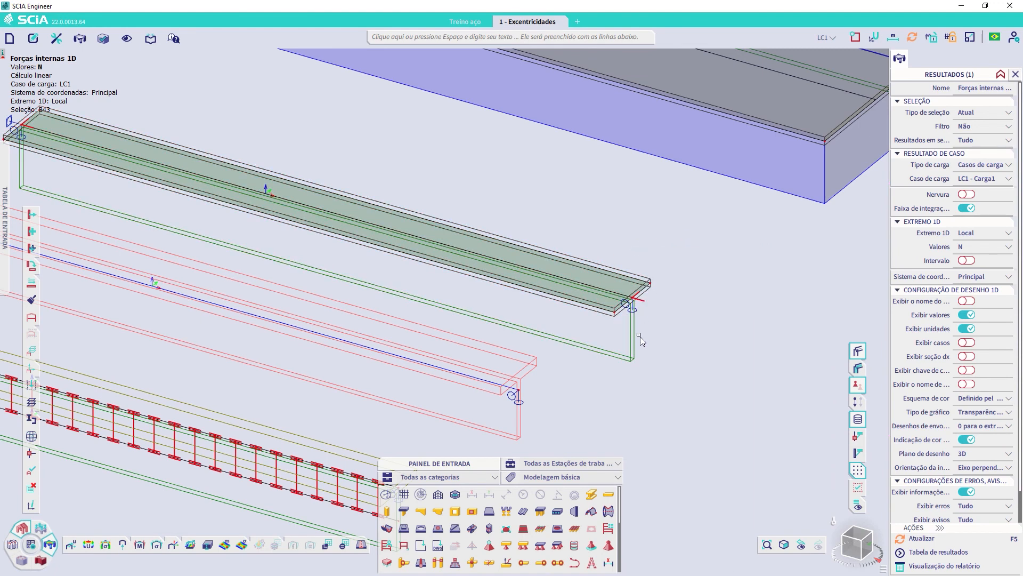
{"action": "scroll", "coordinate": [646, 319], "scroll_direction": "up", "scroll_amount": 3}
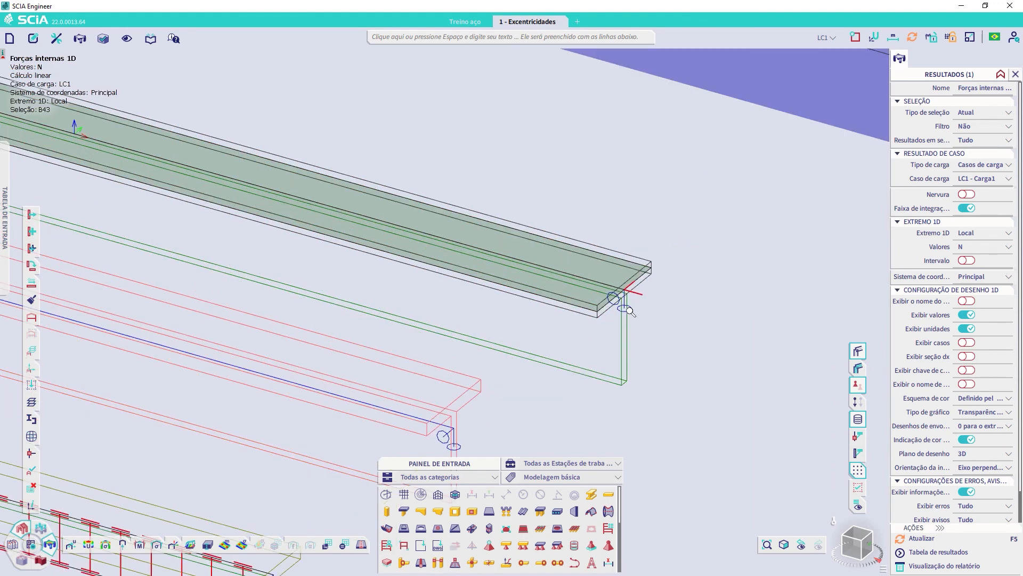
- Connect all structural entities with the option to connect 1D members as ribs enabled
{"action": "left_click", "coordinate": [31, 453]}
{"action": "left_click", "coordinate": [486, 332]}
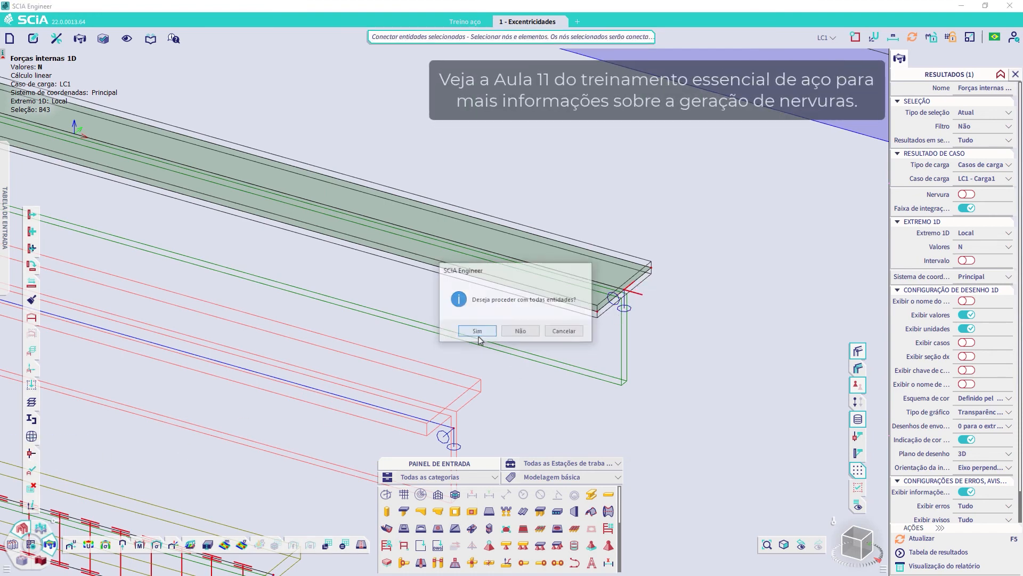
{"action": "left_click", "coordinate": [661, 259]}
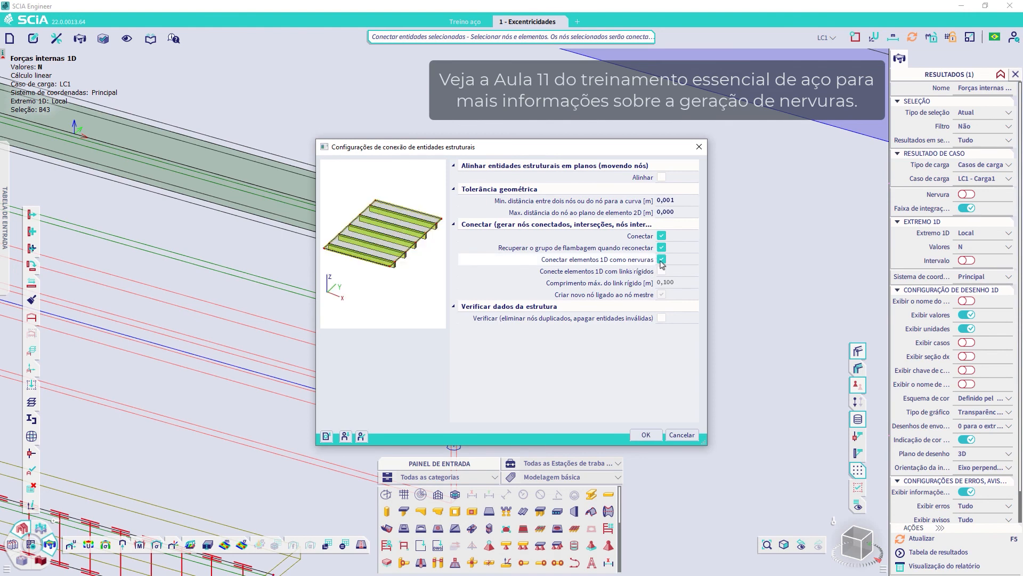
{"action": "left_click", "coordinate": [646, 434]}
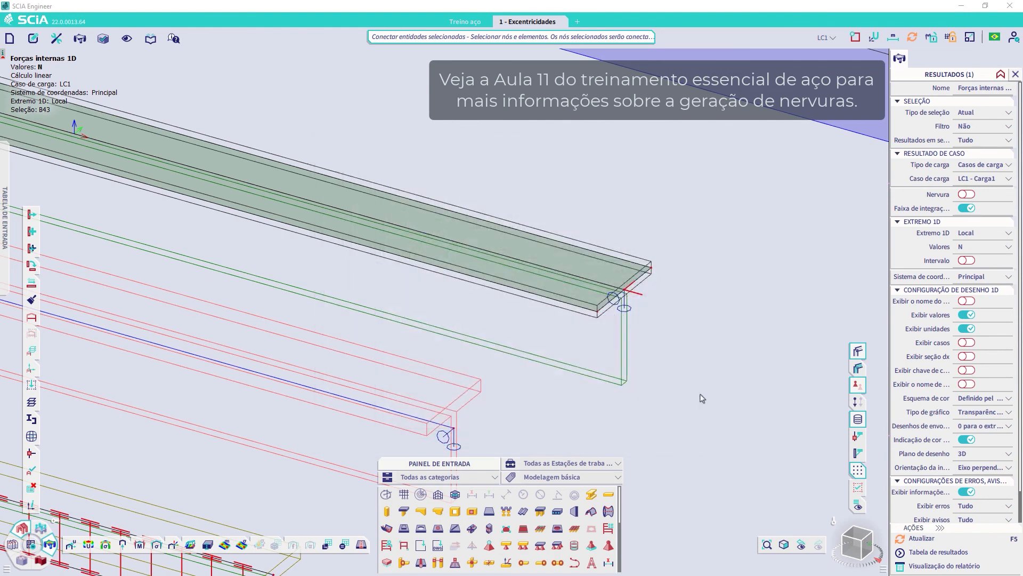